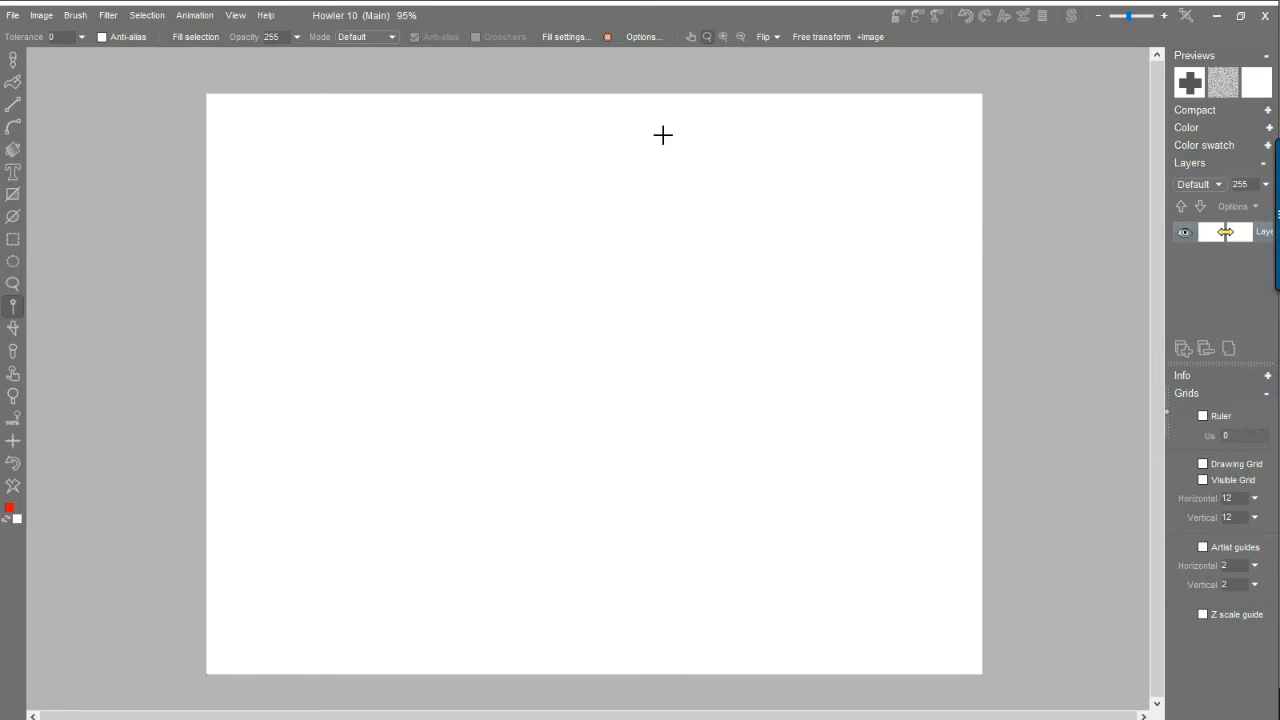
Step: Draw a wide filled red rectangle across the middle of the white canvas
{"action": "left_click", "coordinate": [19, 202]}
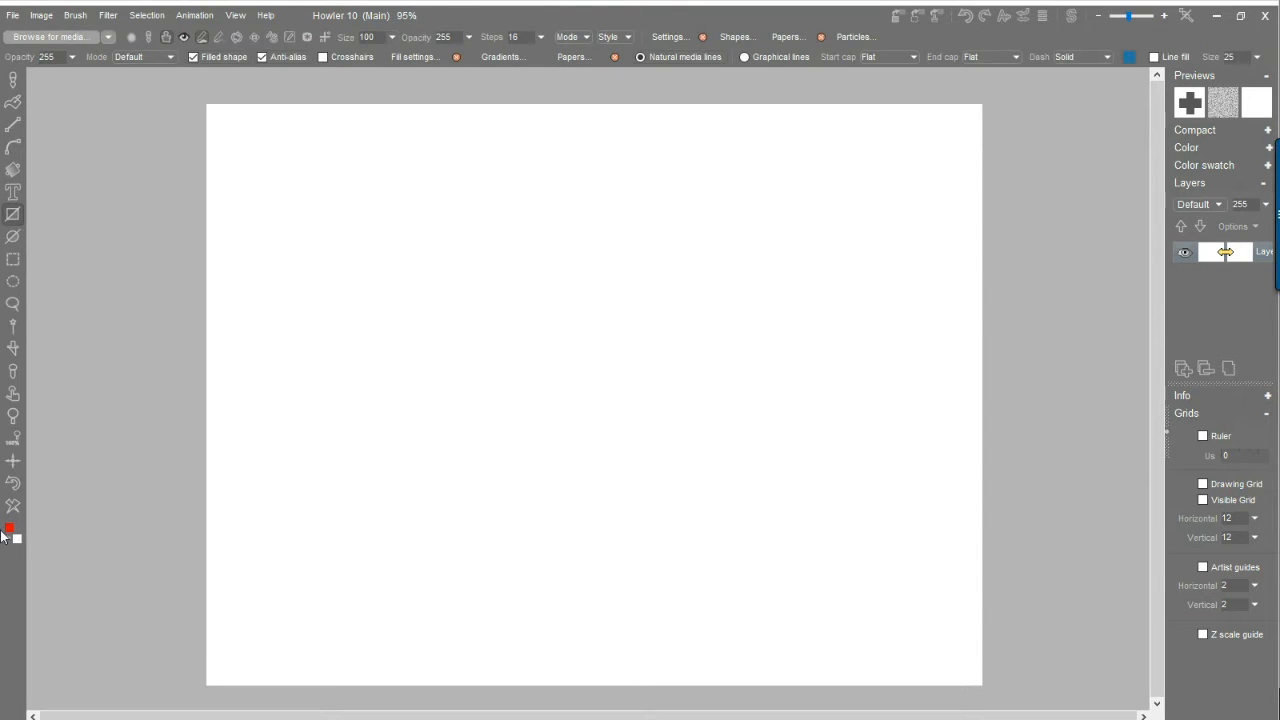
{"action": "left_click", "coordinate": [10, 527]}
{"action": "left_click", "coordinate": [637, 370]}
{"action": "left_click_drag", "start_coordinate": [637, 370], "coordinate": [648, 375]}
{"action": "left_click", "coordinate": [770, 290]}
{"action": "left_click_drag", "start_coordinate": [356, 298], "coordinate": [853, 454]}
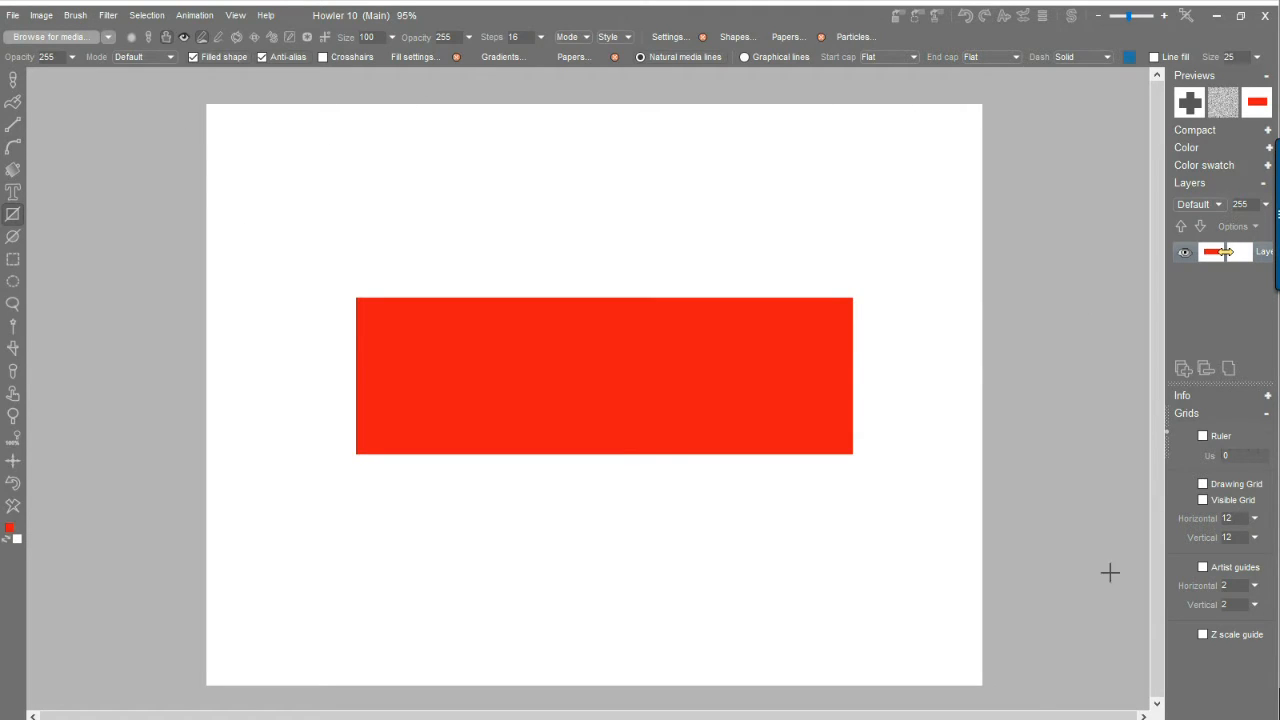
Step: Use the selected image as a brush, store a managed copy of it and place its Store brush window beside the canvas
{"action": "left_click", "coordinate": [78, 15]}
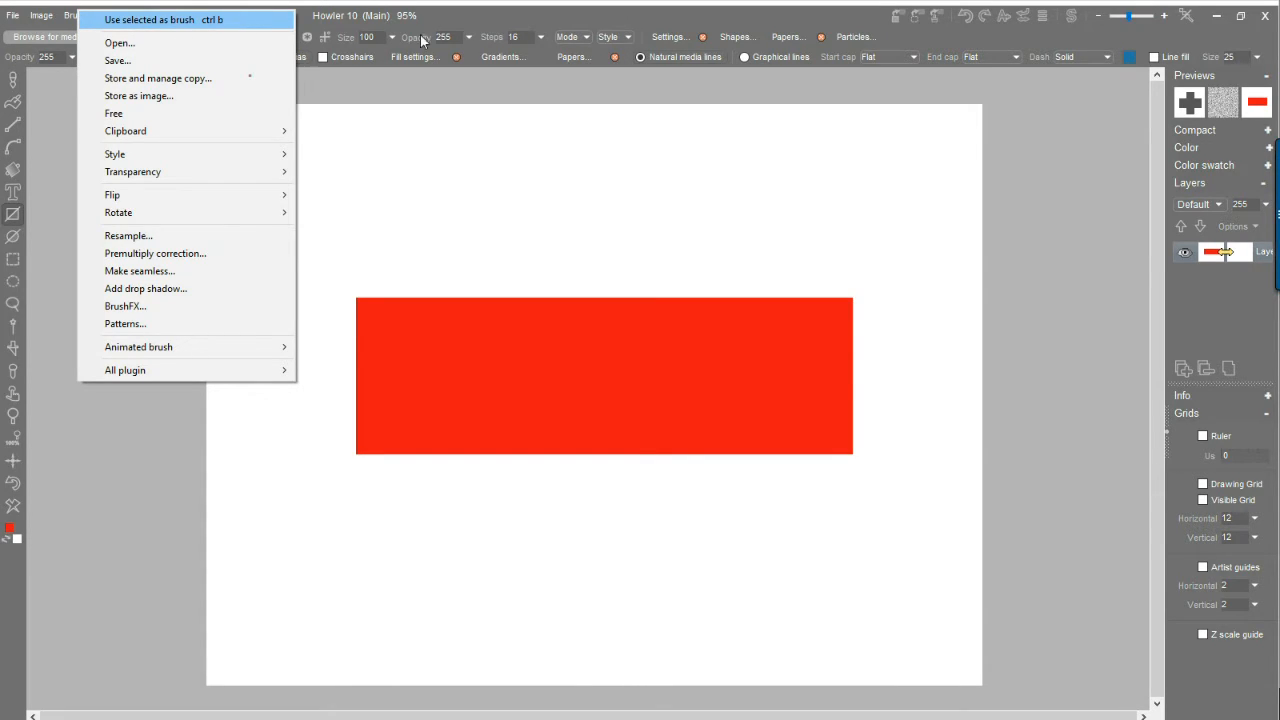
{"action": "left_click", "coordinate": [128, 20]}
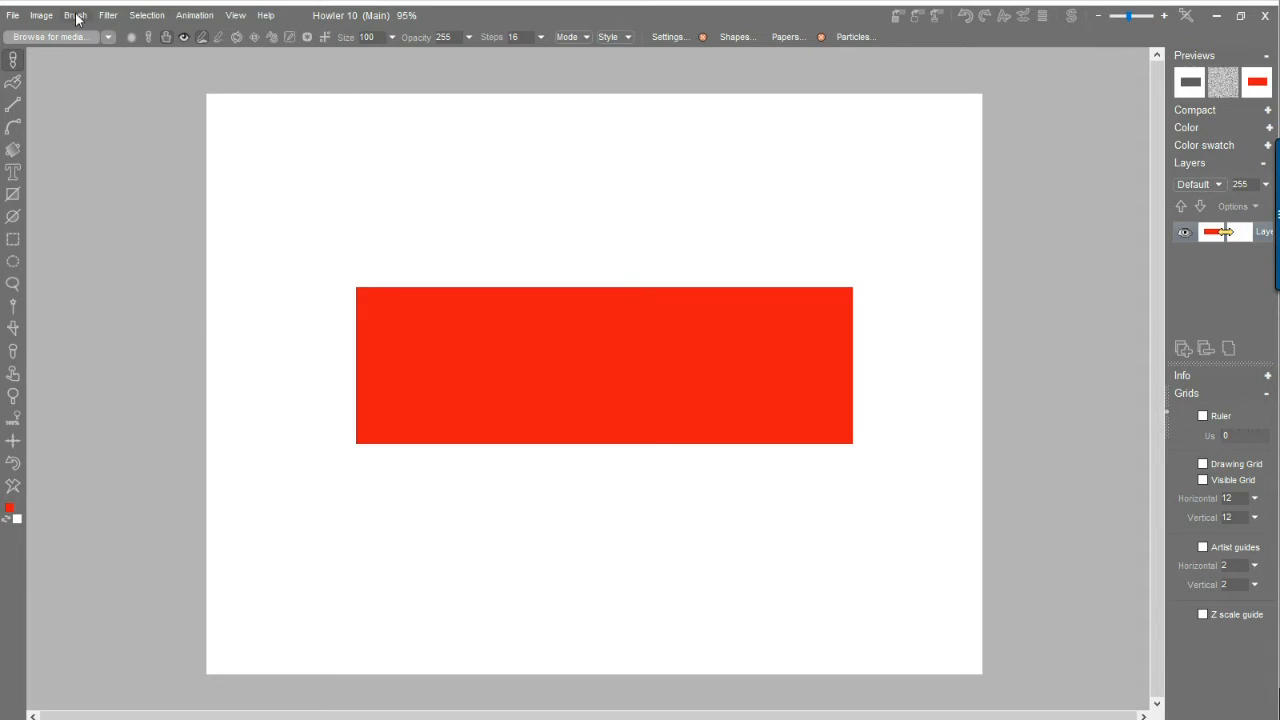
{"action": "left_click", "coordinate": [78, 15]}
{"action": "left_click", "coordinate": [123, 82]}
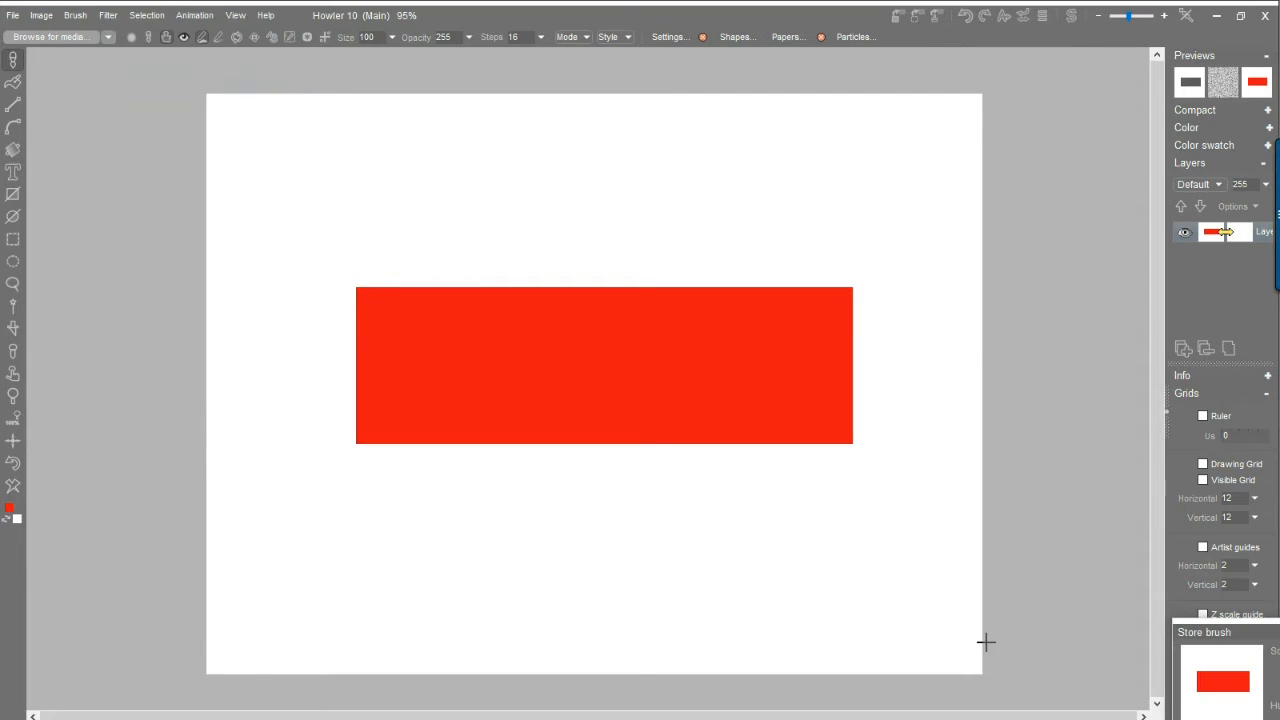
{"action": "mouse_move", "coordinate": [1230, 632]}
{"action": "left_mouse_down"}
{"action": "mouse_move", "coordinate": [1025, 65]}
{"action": "mouse_move", "coordinate": [1018, 125]}
{"action": "mouse_move", "coordinate": [1030, 125]}
{"action": "left_mouse_up"}
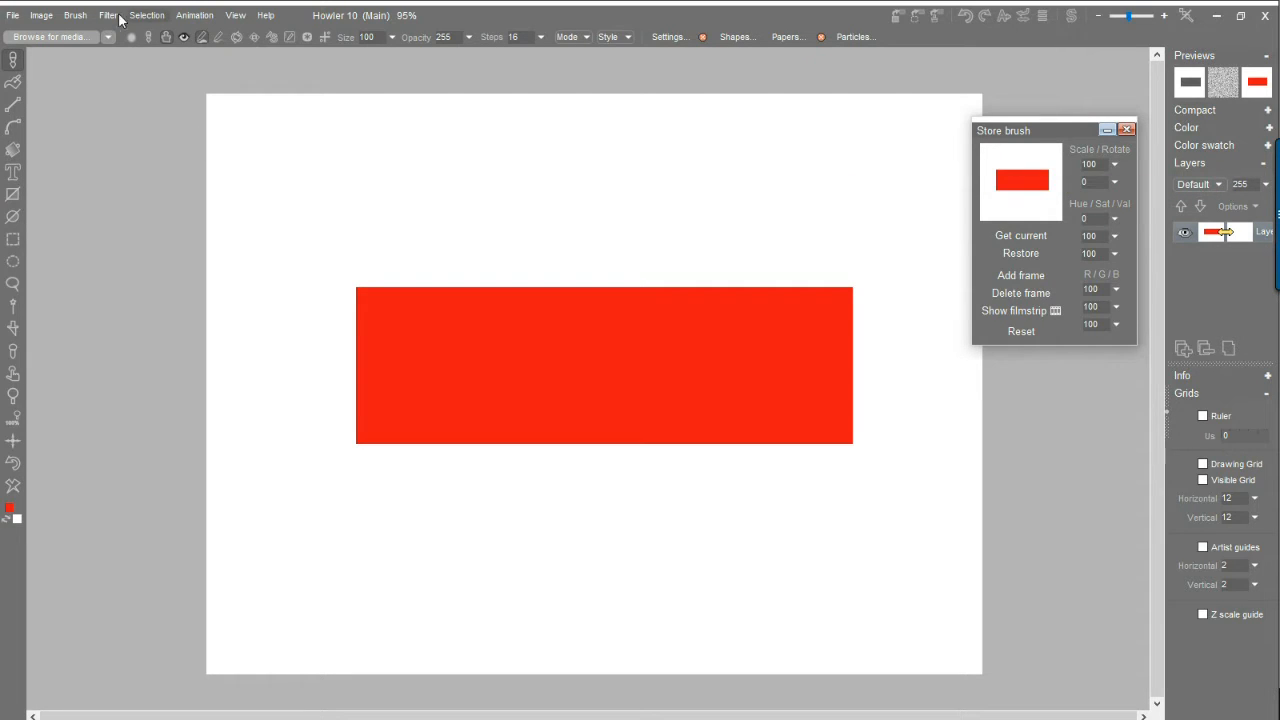
Step: Pick the white background as the transparent color in the brush selector key
{"action": "left_click", "coordinate": [311, 38]}
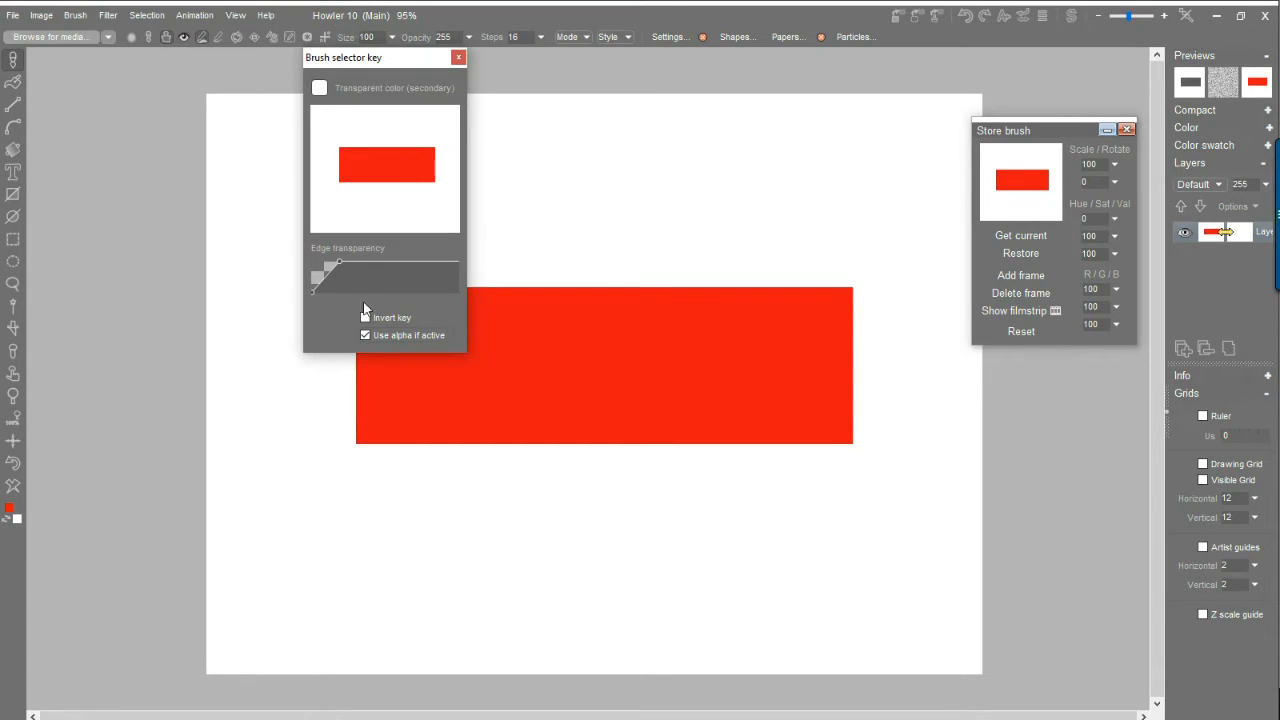
{"action": "left_click", "coordinate": [363, 116]}
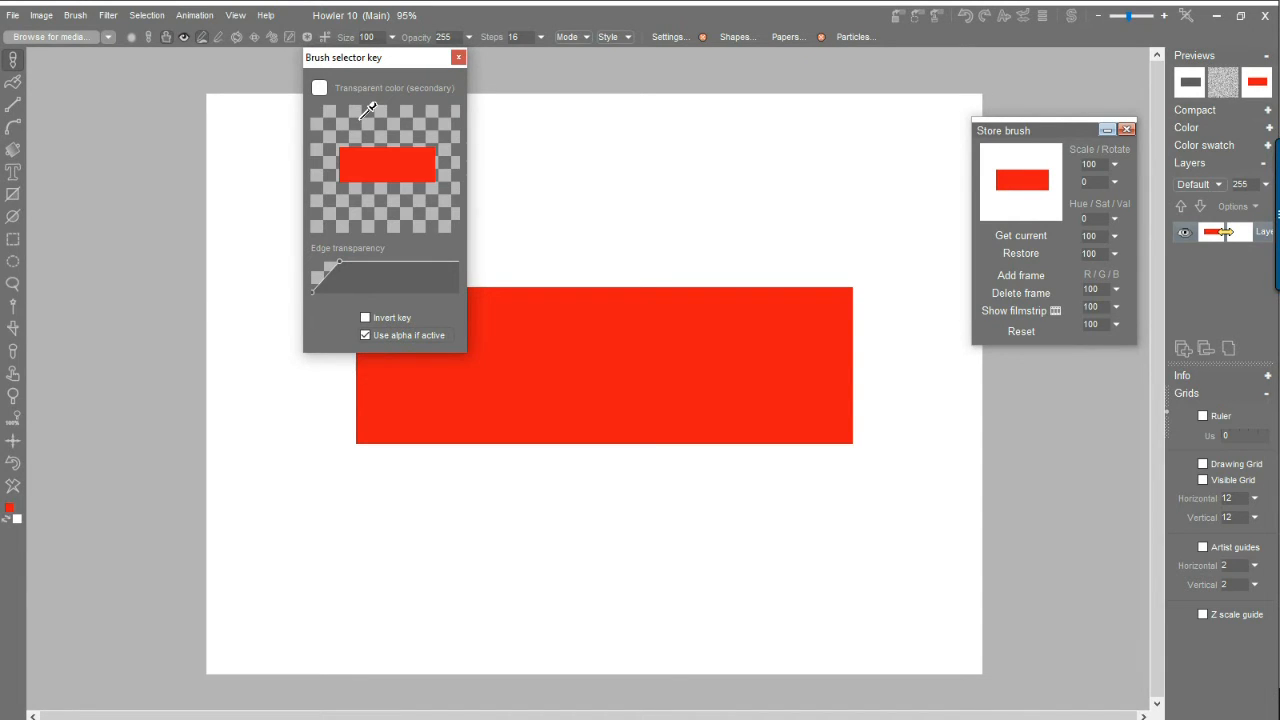
{"action": "left_click", "coordinate": [458, 58]}
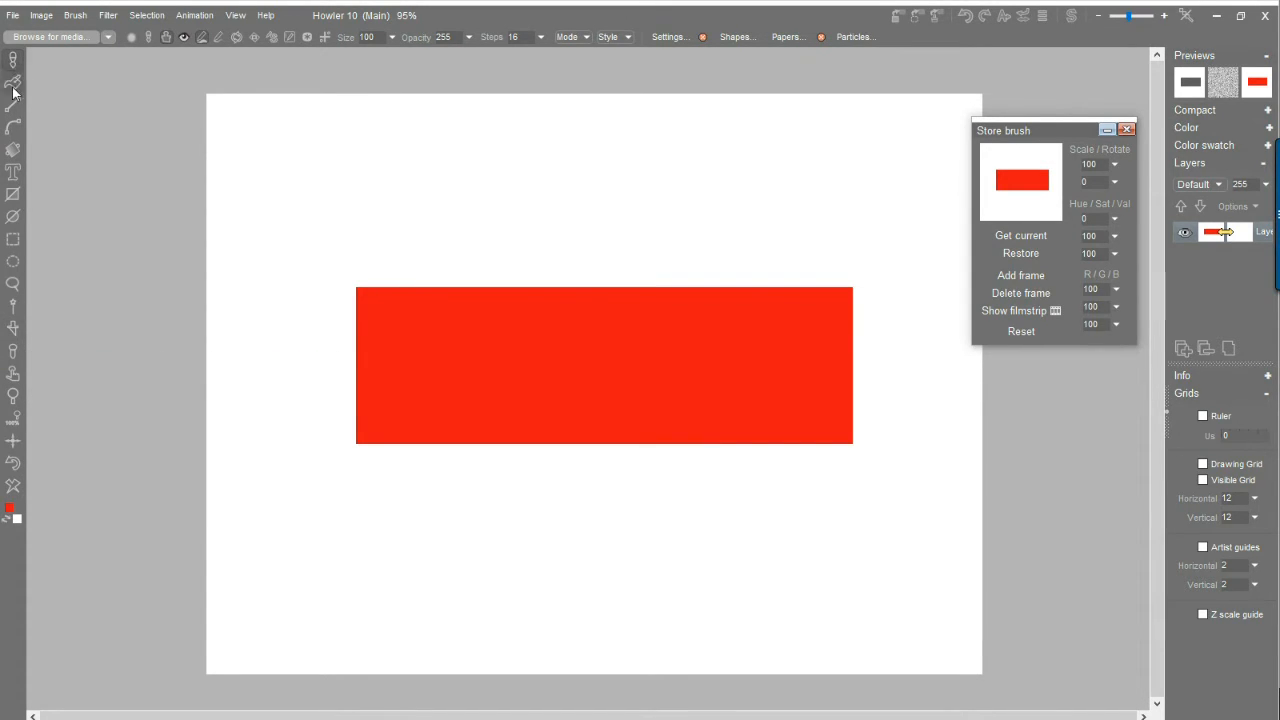
Step: Alternate the brush's transparent color between the red rectangle and the white background, finishing on white
{"action": "left_click", "coordinate": [14, 328]}
{"action": "left_click", "coordinate": [639, 318]}
{"action": "left_click", "coordinate": [634, 279]}
{"action": "left_click", "coordinate": [666, 321]}
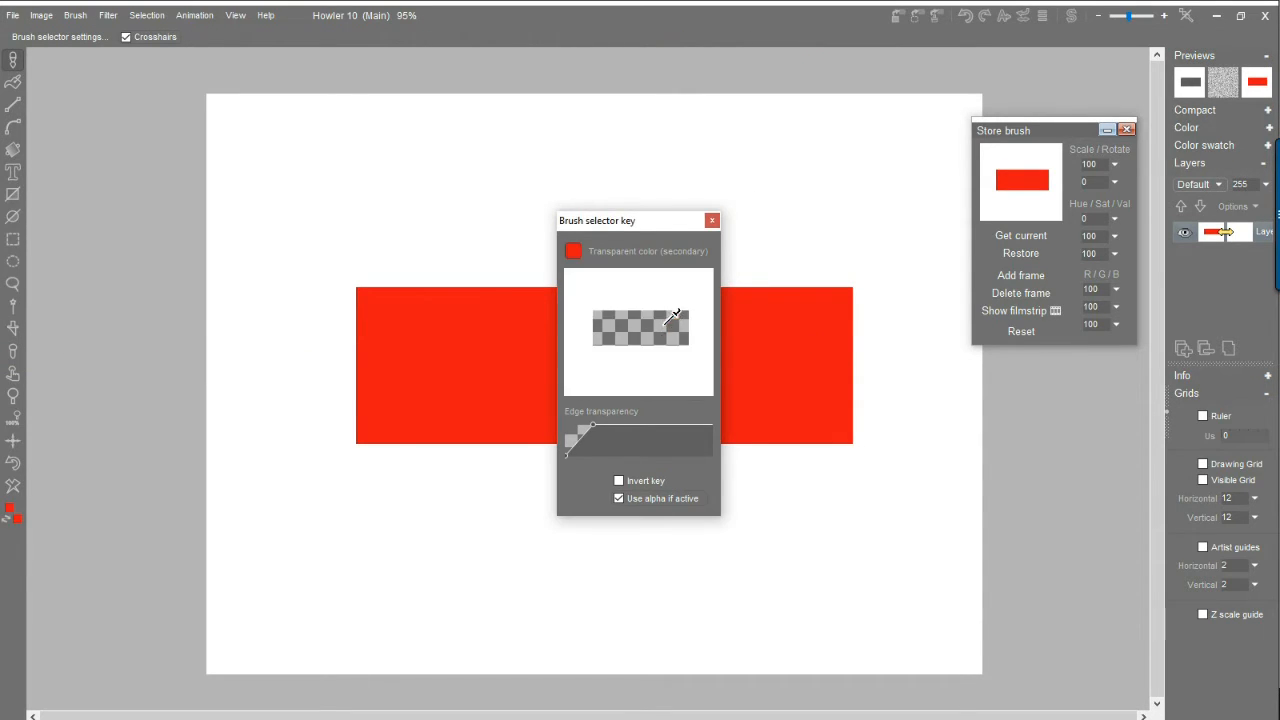
{"action": "left_click", "coordinate": [627, 284]}
{"action": "left_click", "coordinate": [648, 325]}
{"action": "left_click", "coordinate": [666, 289]}
{"action": "left_click", "coordinate": [656, 330]}
{"action": "left_click", "coordinate": [659, 291]}
{"action": "left_click", "coordinate": [676, 342]}
{"action": "left_click", "coordinate": [662, 364]}
{"action": "left_click", "coordinate": [653, 324]}
{"action": "left_click", "coordinate": [650, 283]}
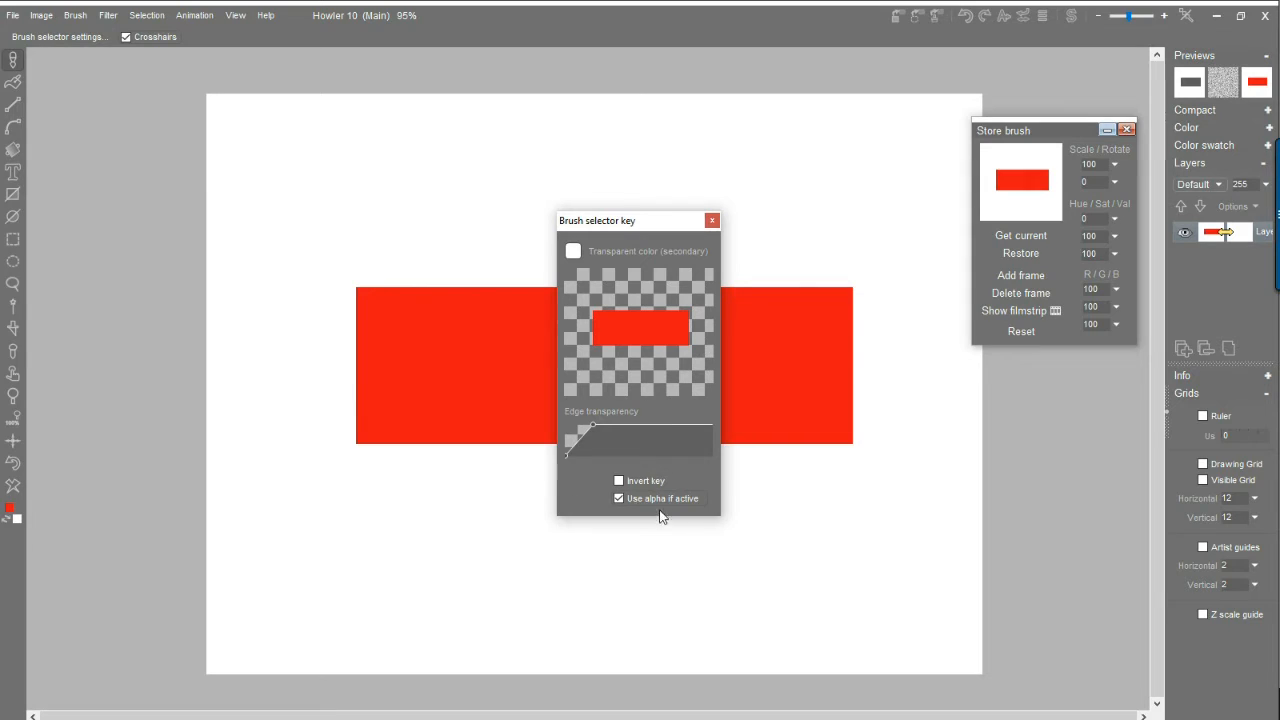
{"action": "left_click", "coordinate": [644, 320]}
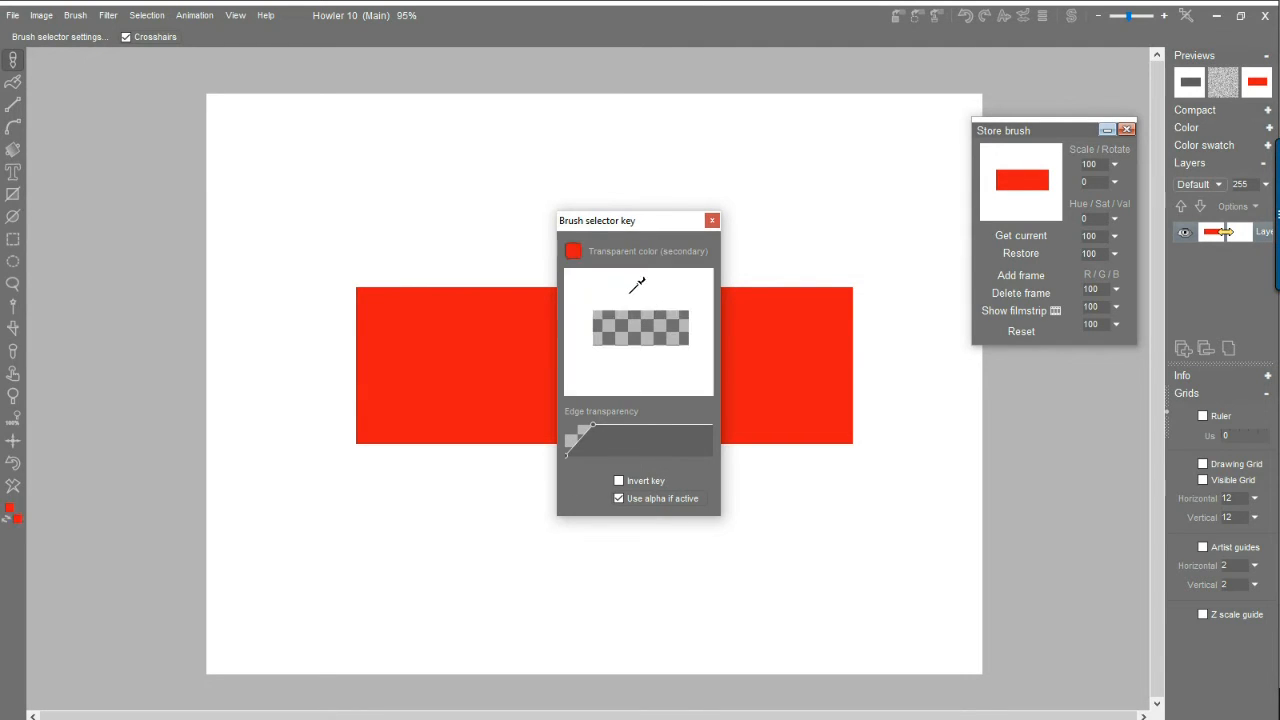
{"action": "left_click", "coordinate": [647, 284]}
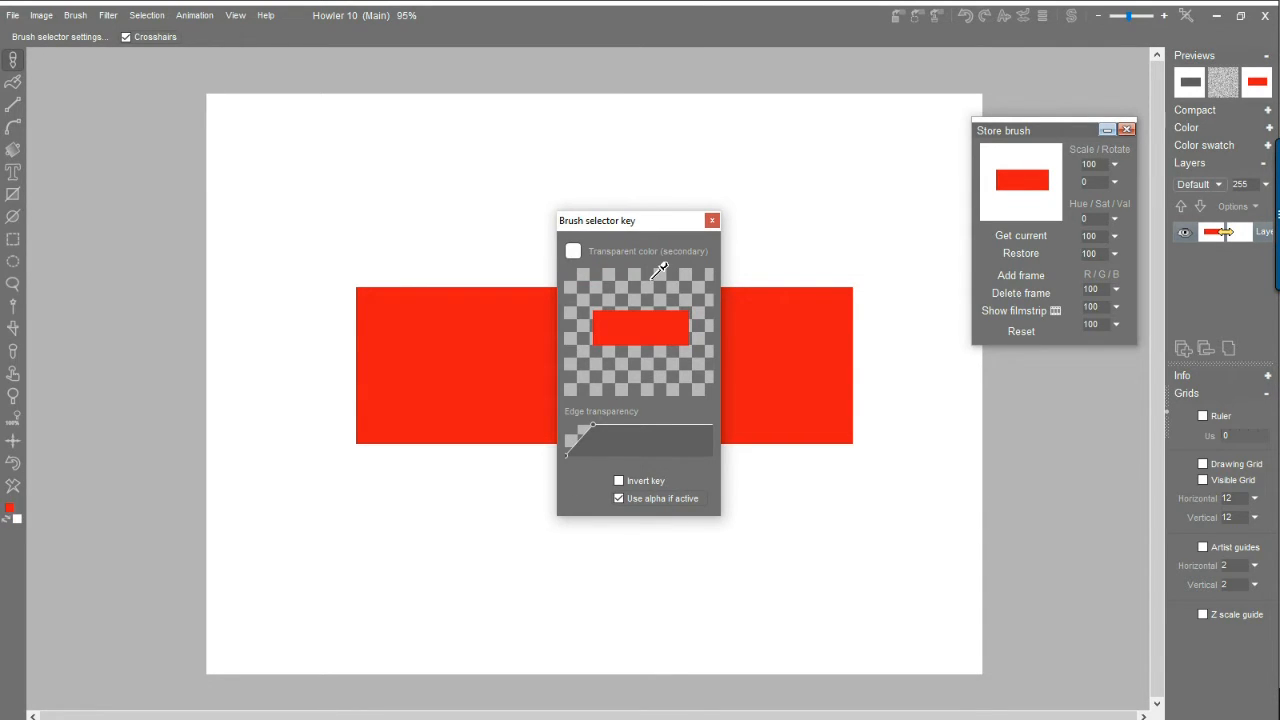
{"action": "left_click", "coordinate": [712, 220]}
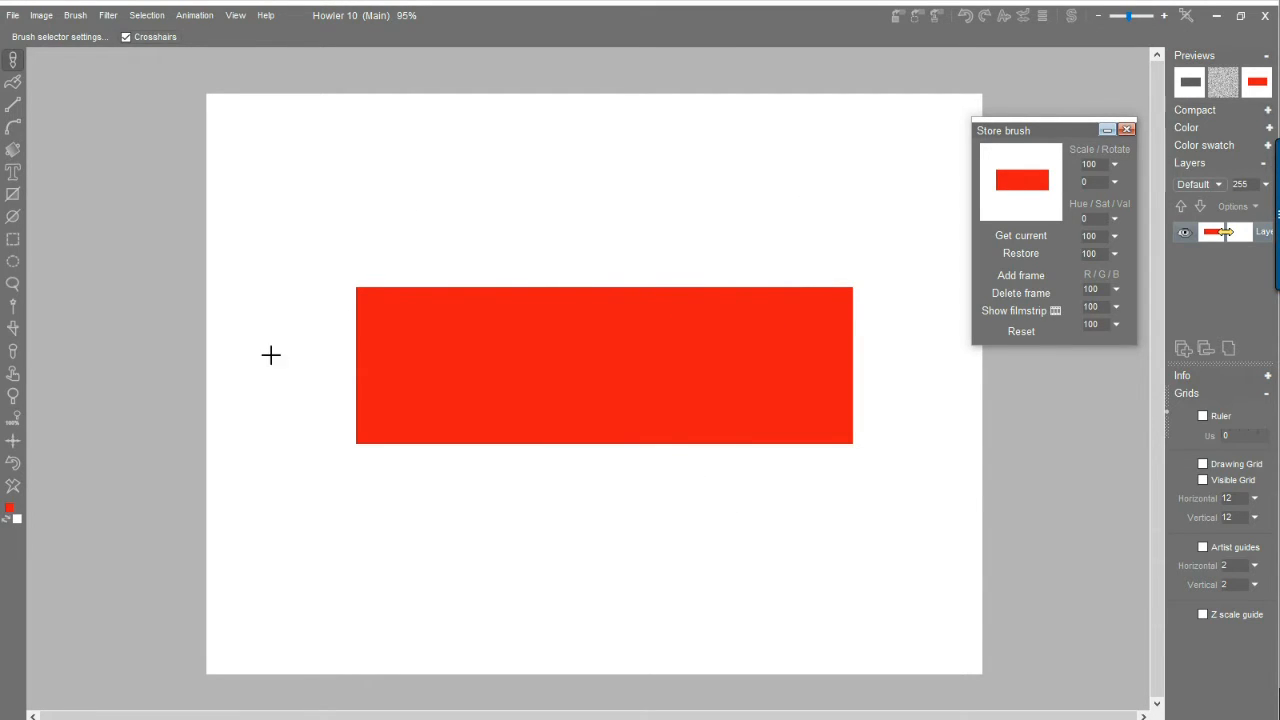
Step: Store a managed copy of the keyed brush and place its window below the first stored brush
{"action": "left_click", "coordinate": [74, 16]}
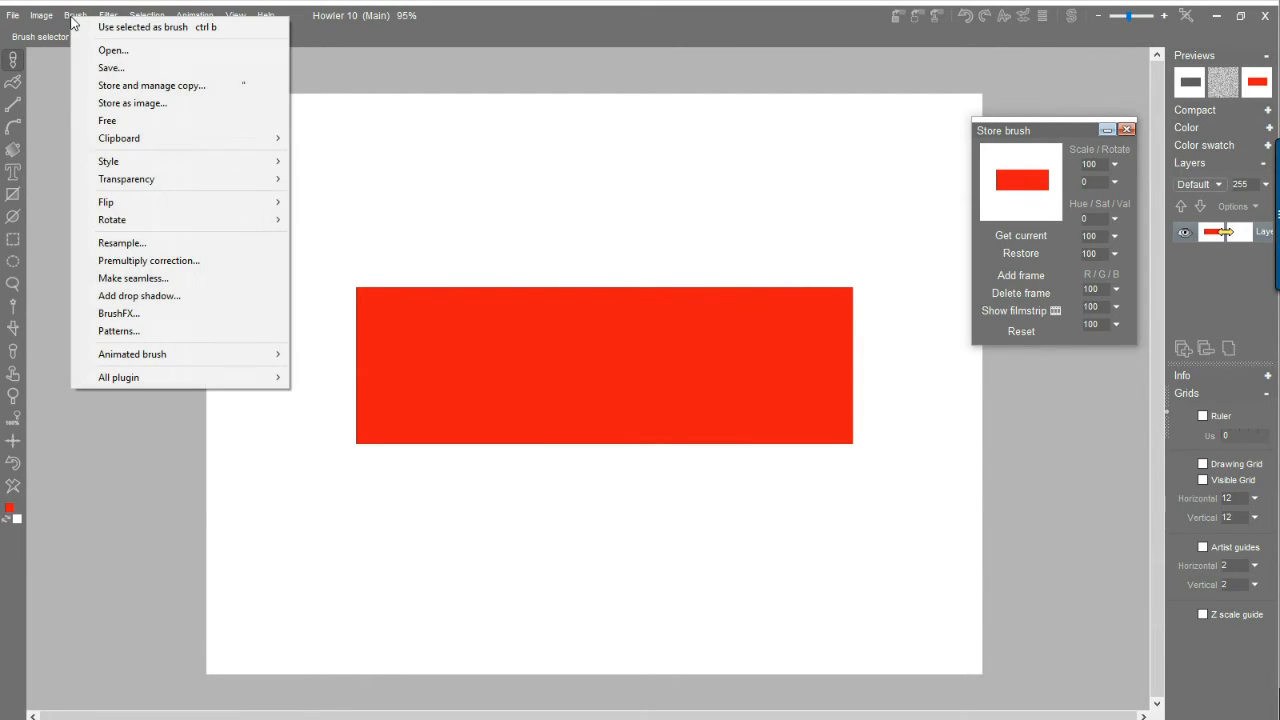
{"action": "left_click", "coordinate": [147, 86]}
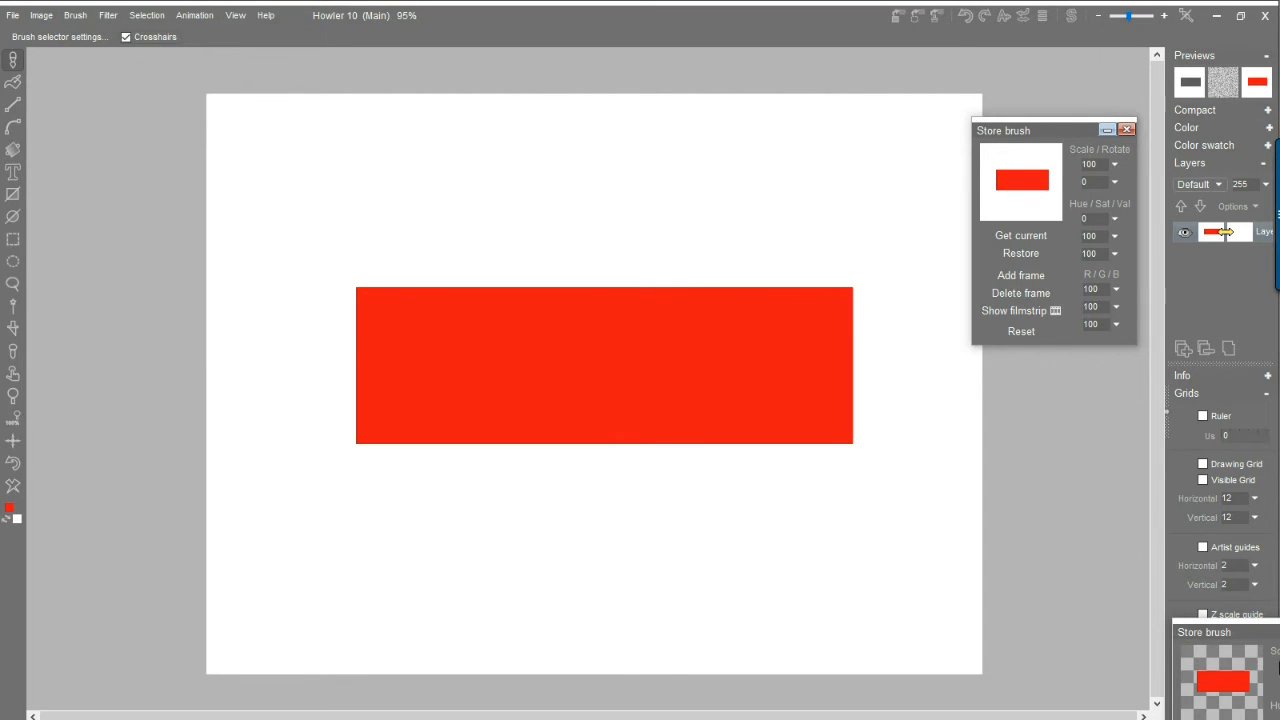
{"action": "mouse_move", "coordinate": [1236, 642]}
{"action": "left_mouse_down"}
{"action": "mouse_move", "coordinate": [1120, 444]}
{"action": "mouse_move", "coordinate": [1031, 377]}
{"action": "mouse_move", "coordinate": [1042, 375]}
{"action": "left_mouse_up"}
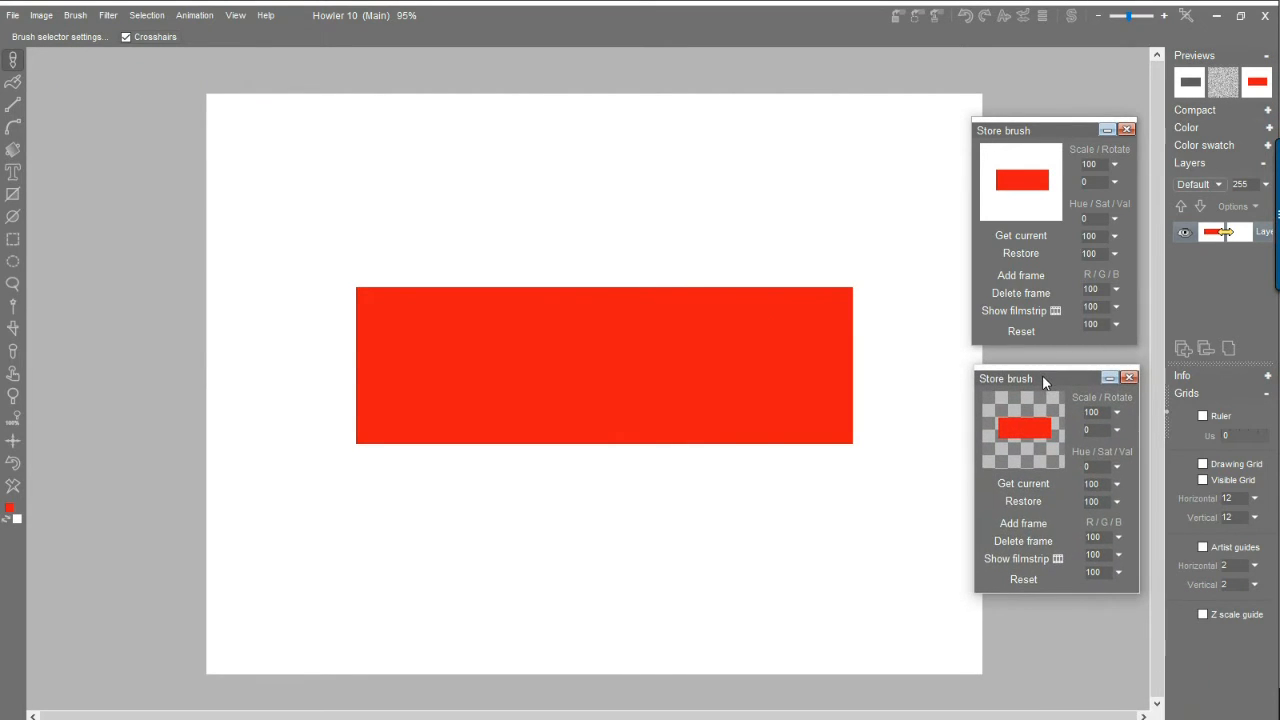
Step: Stamp the stored brush with the white background at full size, set its scale to 21 and paint over the rectangle
{"action": "left_click", "coordinate": [1024, 183]}
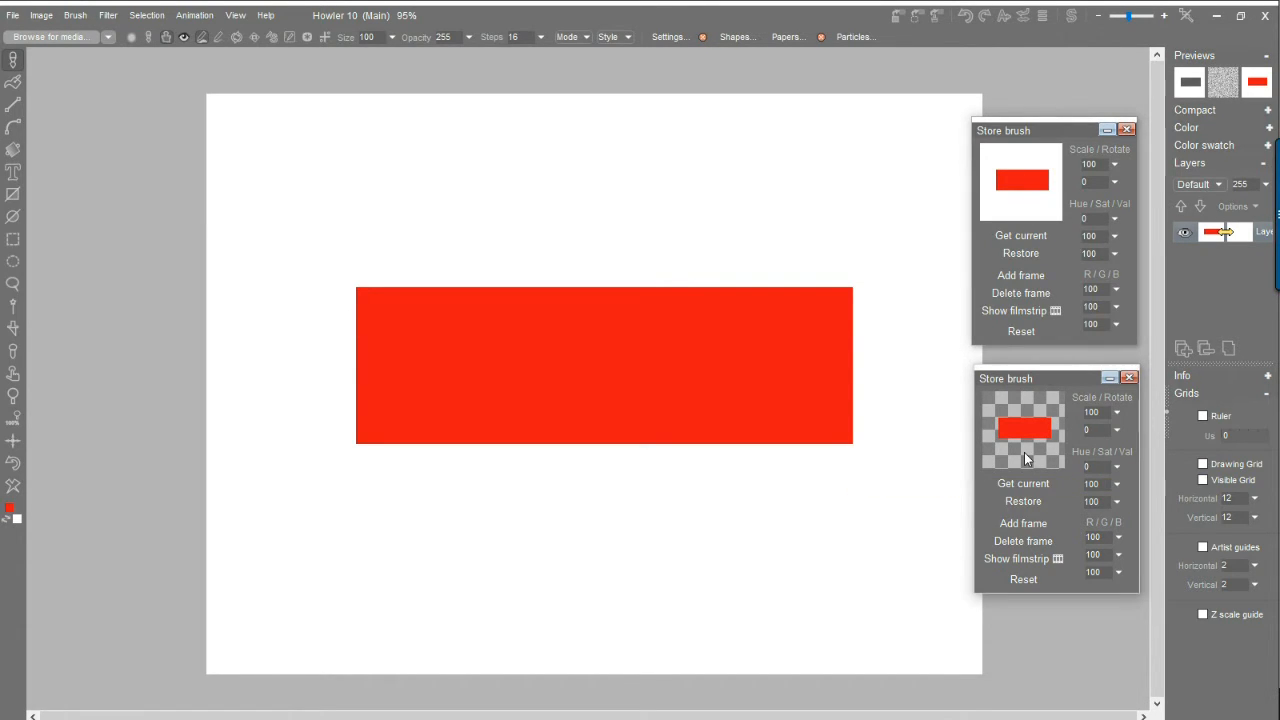
{"action": "left_click", "coordinate": [1026, 160]}
{"action": "mouse_move", "coordinate": [663, 280]}
{"action": "left_mouse_down"}
{"action": "mouse_move", "coordinate": [564, 65]}
{"action": "mouse_move", "coordinate": [557, 320]}
{"action": "left_mouse_up"}
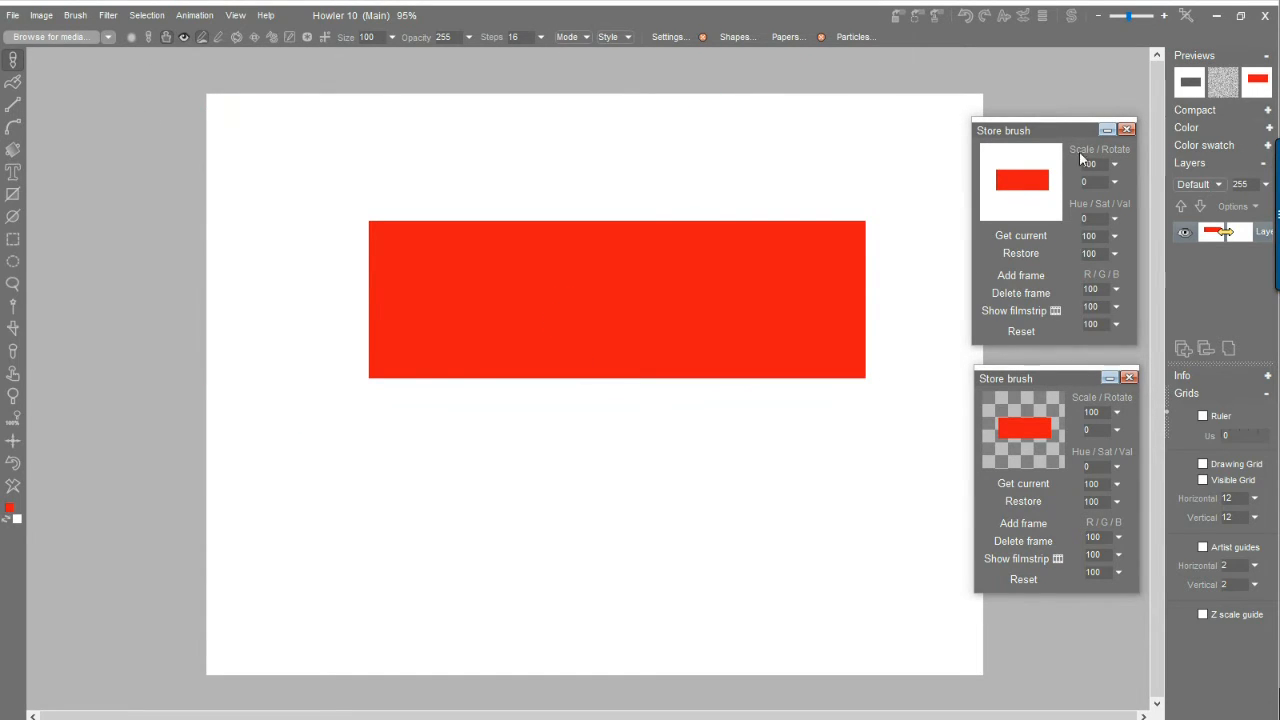
{"action": "left_click_drag", "start_coordinate": [1116, 165], "coordinate": [1030, 207]}
{"action": "mouse_move", "coordinate": [709, 171]}
{"action": "left_mouse_down"}
{"action": "mouse_move", "coordinate": [803, 506]}
{"action": "mouse_move", "coordinate": [503, 409]}
{"action": "mouse_move", "coordinate": [735, 296]}
{"action": "mouse_move", "coordinate": [821, 446]}
{"action": "left_mouse_up"}
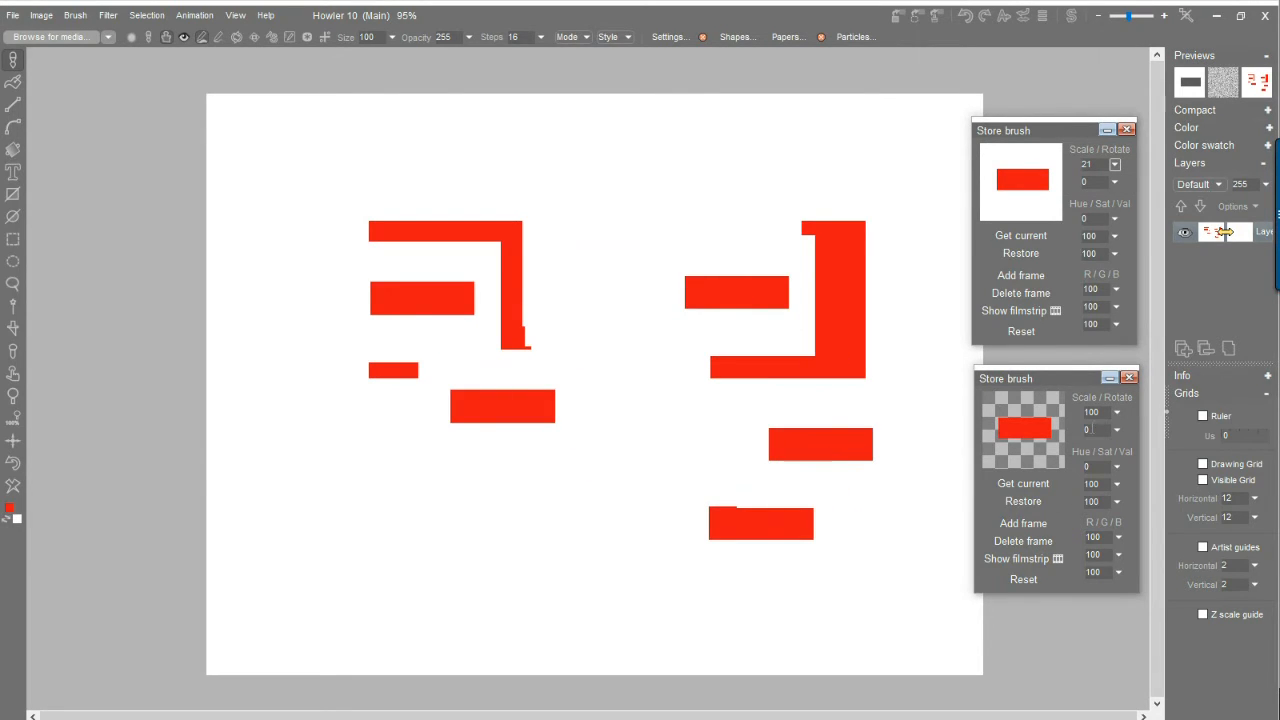
Step: Set the transparent stored brush's scale to 28 and paint strokes and single stamps around the canvas
{"action": "mouse_move", "coordinate": [1113, 418]}
{"action": "left_mouse_down"}
{"action": "mouse_move", "coordinate": [1038, 425]}
{"action": "mouse_move", "coordinate": [981, 391]}
{"action": "left_mouse_up"}
{"action": "mouse_move", "coordinate": [742, 248]}
{"action": "left_mouse_down"}
{"action": "mouse_move", "coordinate": [651, 289]}
{"action": "mouse_move", "coordinate": [634, 497]}
{"action": "mouse_move", "coordinate": [760, 525]}
{"action": "left_mouse_up"}
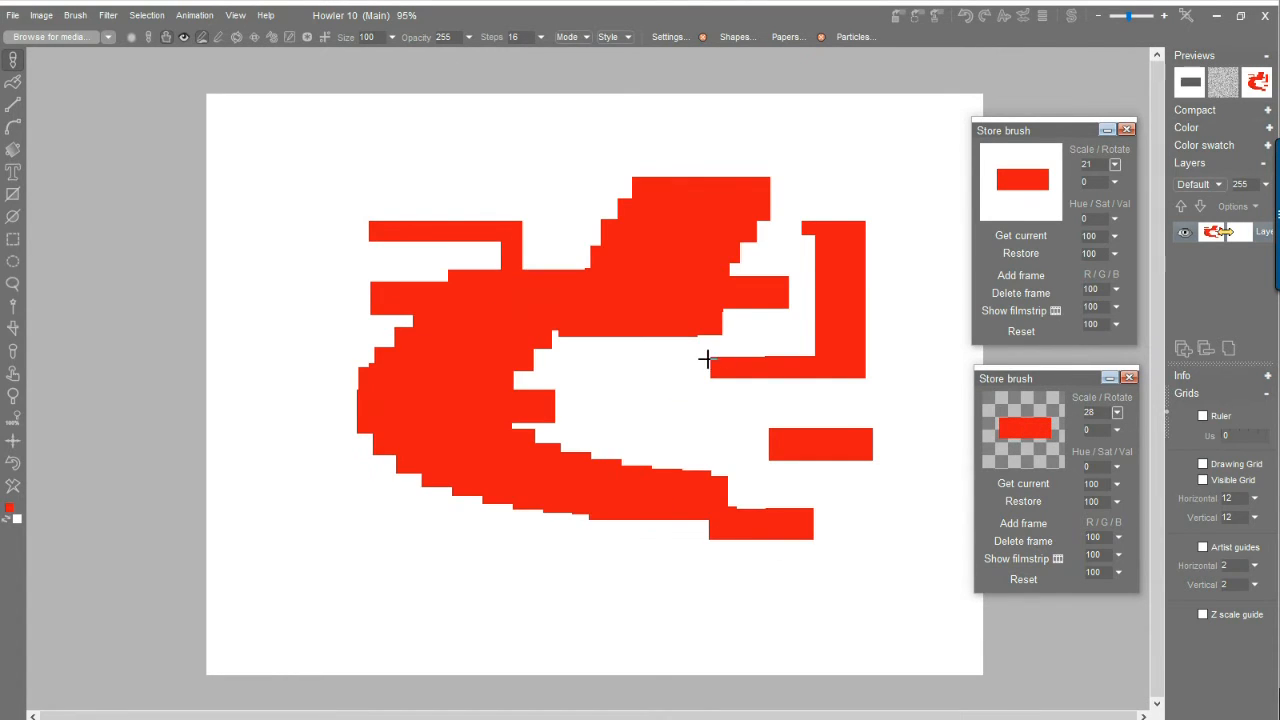
{"action": "left_click_drag", "start_coordinate": [709, 357], "coordinate": [841, 288]}
{"action": "left_click", "coordinate": [840, 191]}
{"action": "left_click", "coordinate": [872, 348]}
{"action": "left_click", "coordinate": [336, 146]}
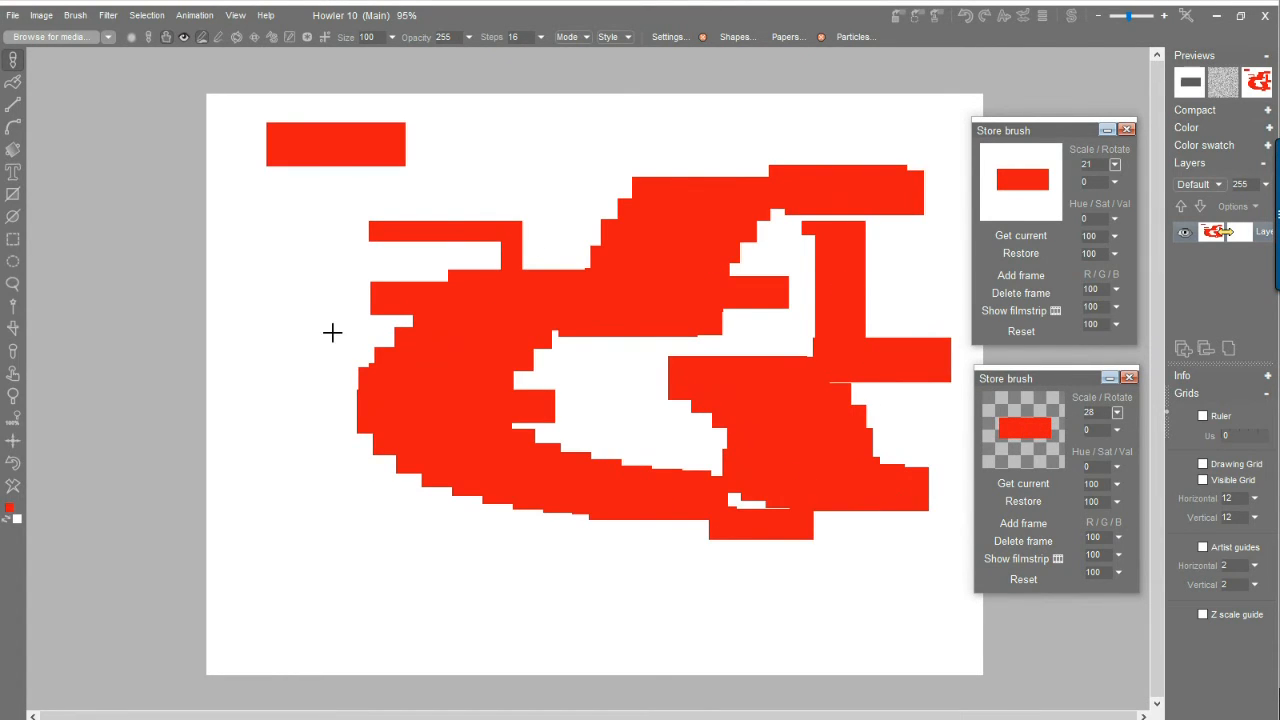
{"action": "left_click", "coordinate": [329, 331]}
{"action": "left_click", "coordinate": [295, 575]}
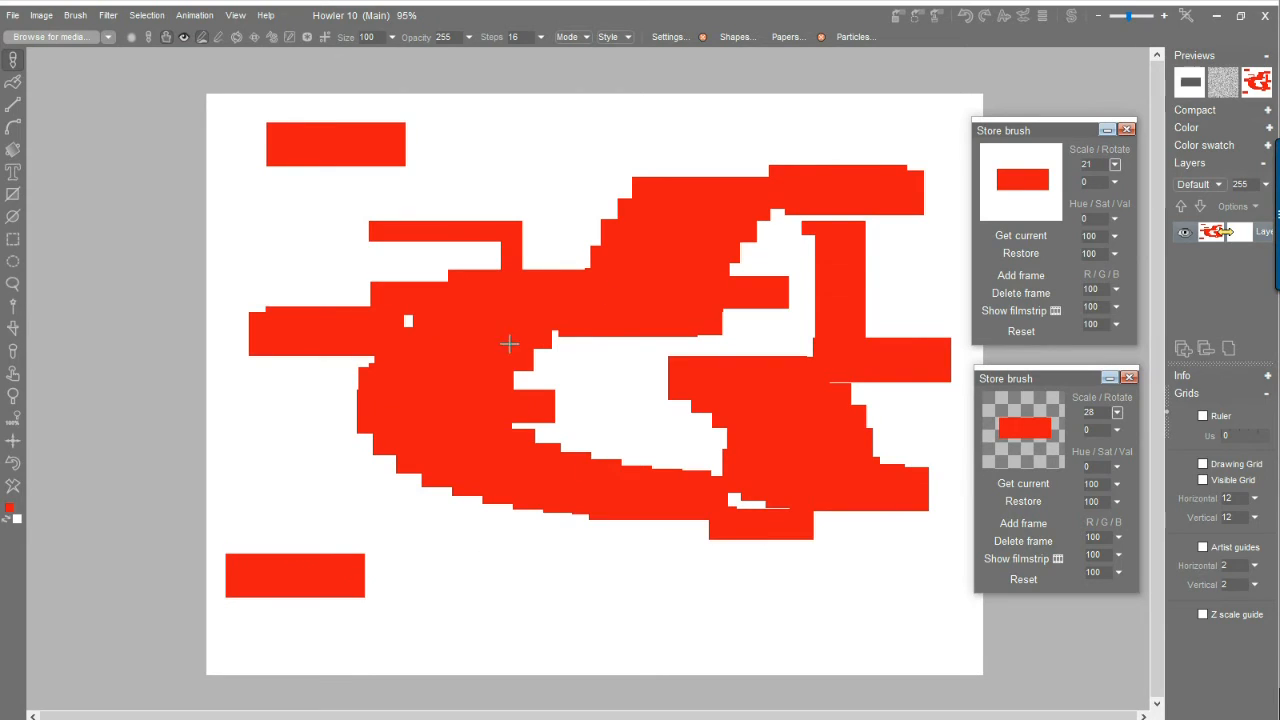
Step: Clear the canvas and stamp four separate red rectangles with the transparent brush
{"action": "left_click", "coordinate": [13, 486]}
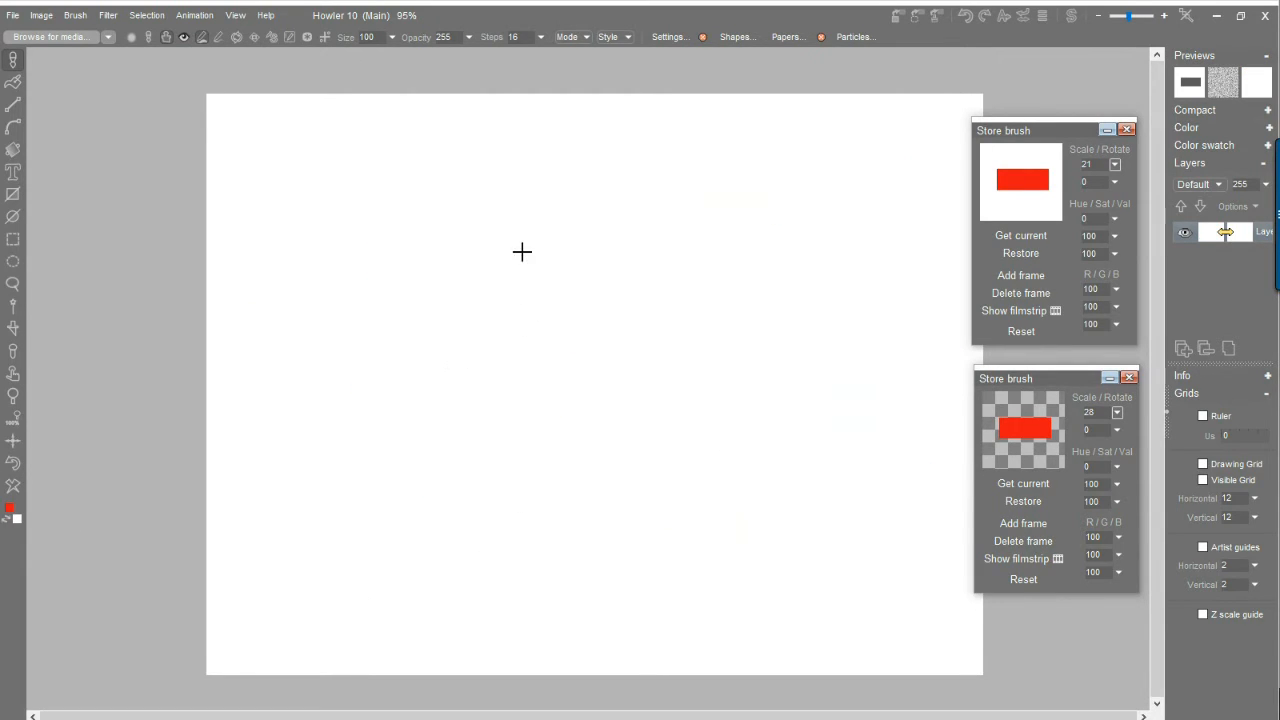
{"action": "left_click", "coordinate": [525, 246]}
{"action": "left_click", "coordinate": [731, 307]}
{"action": "left_click", "coordinate": [670, 518]}
{"action": "left_click", "coordinate": [411, 431]}
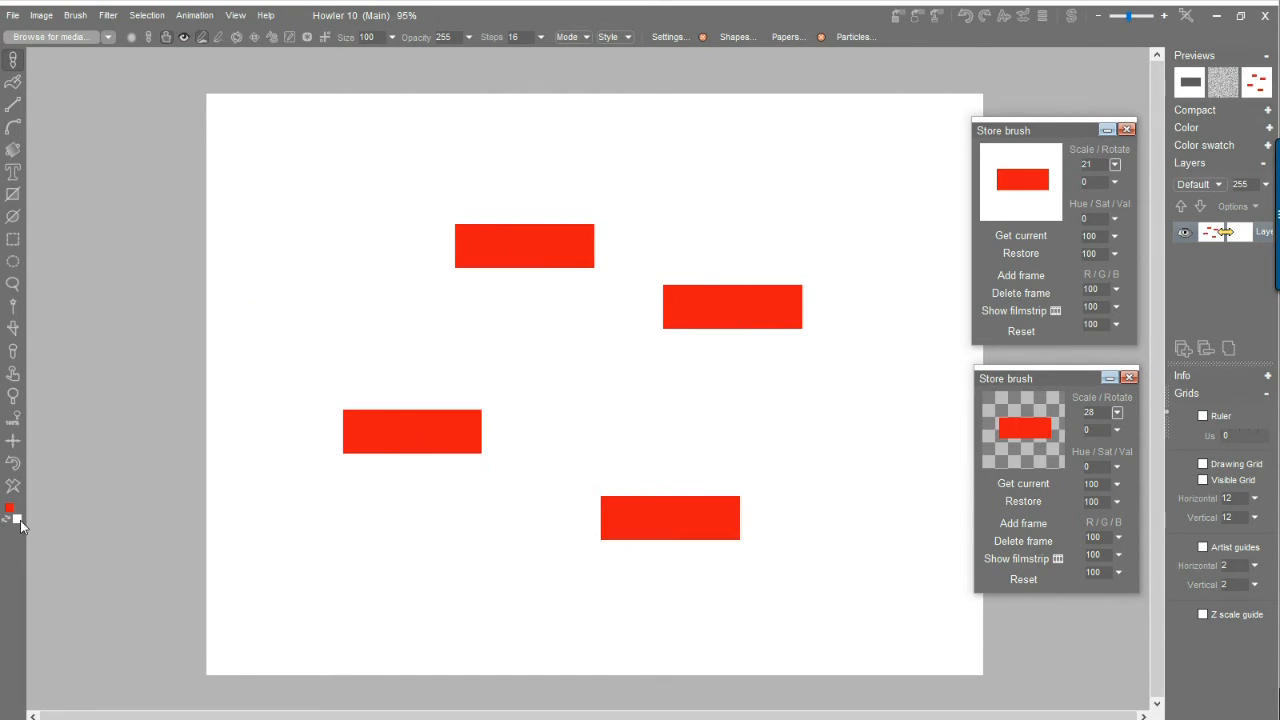
Step: Set the secondary color to a muted blue and clear the canvas with it
{"action": "left_click", "coordinate": [18, 519]}
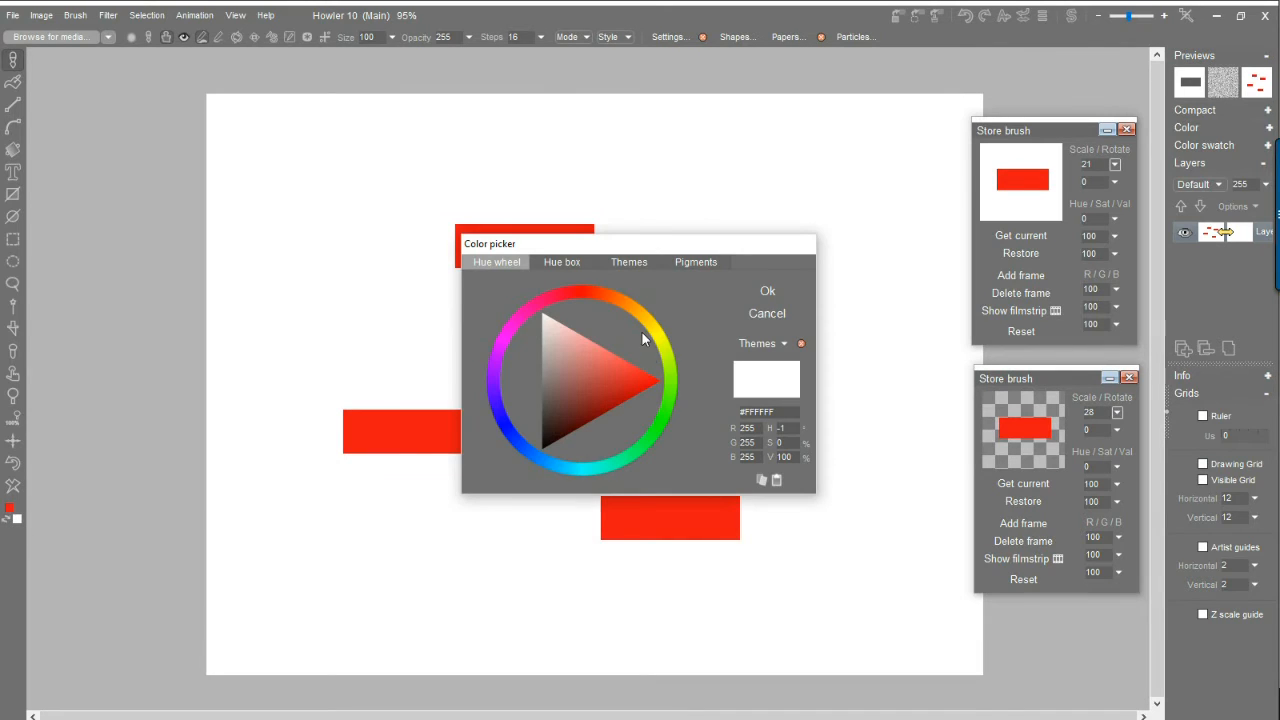
{"action": "left_click", "coordinate": [546, 465]}
{"action": "left_click", "coordinate": [578, 368]}
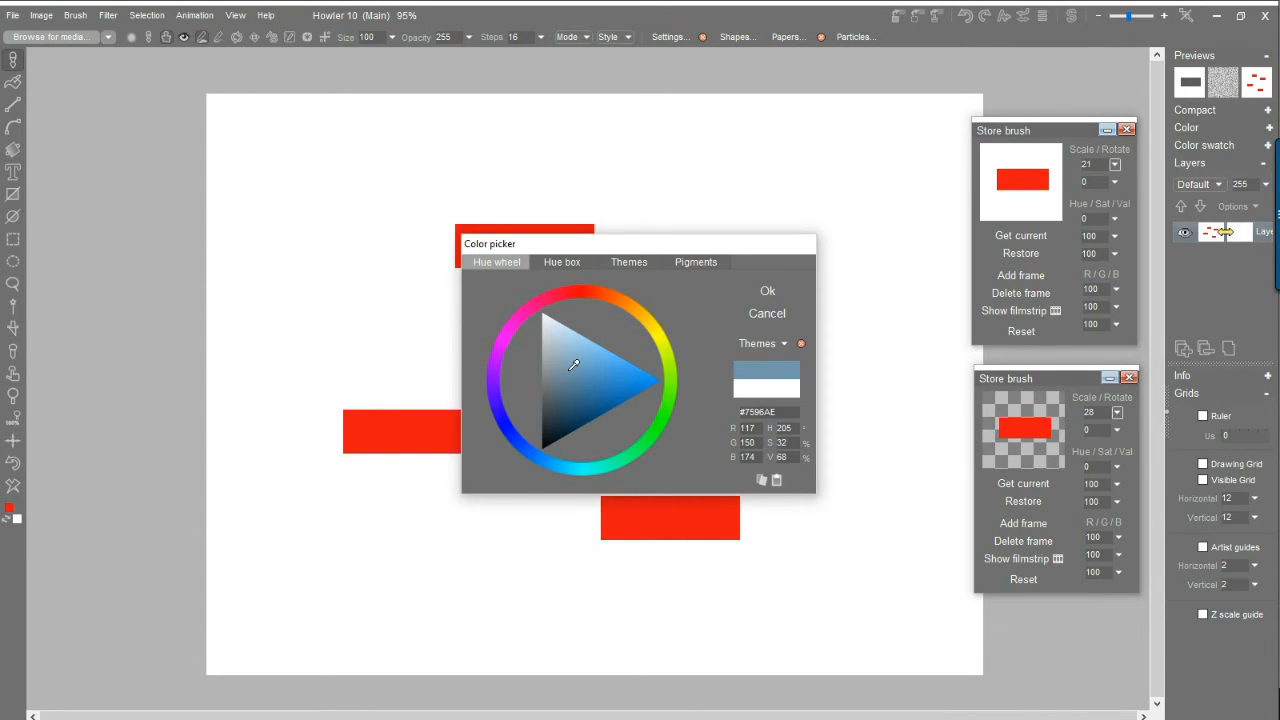
{"action": "left_click", "coordinate": [766, 291]}
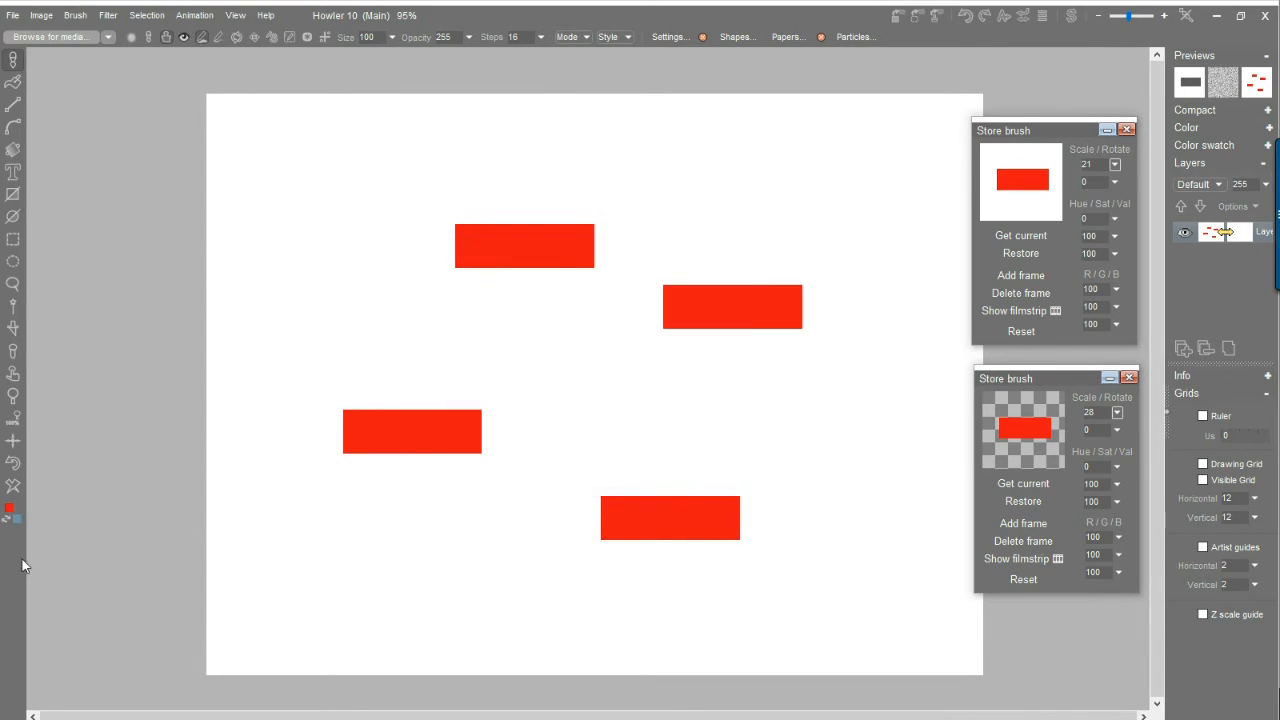
{"action": "left_click", "coordinate": [13, 484]}
Step: Stamp six red rectangles on the blue canvas with the transparent brush
{"action": "left_click", "coordinate": [494, 291]}
{"action": "left_click", "coordinate": [698, 383]}
{"action": "left_click", "coordinate": [706, 498]}
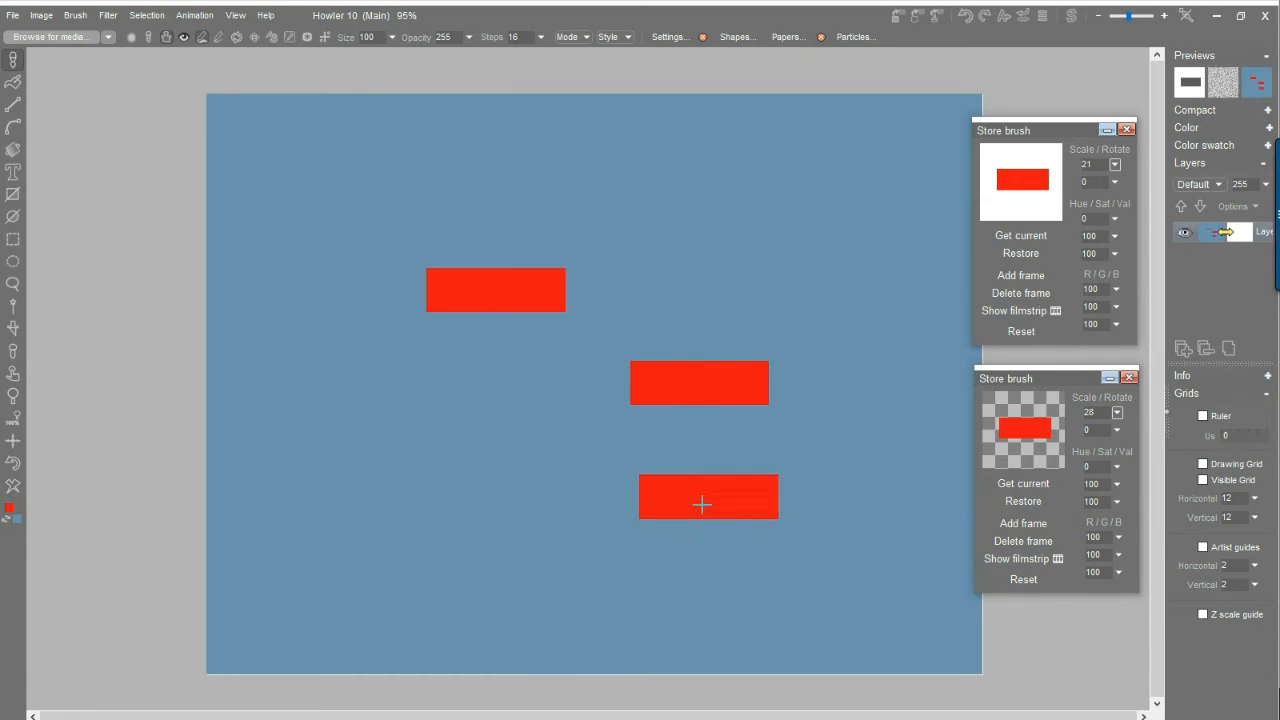
{"action": "left_click", "coordinate": [575, 525]}
{"action": "left_click", "coordinate": [737, 293]}
{"action": "left_click", "coordinate": [609, 207]}
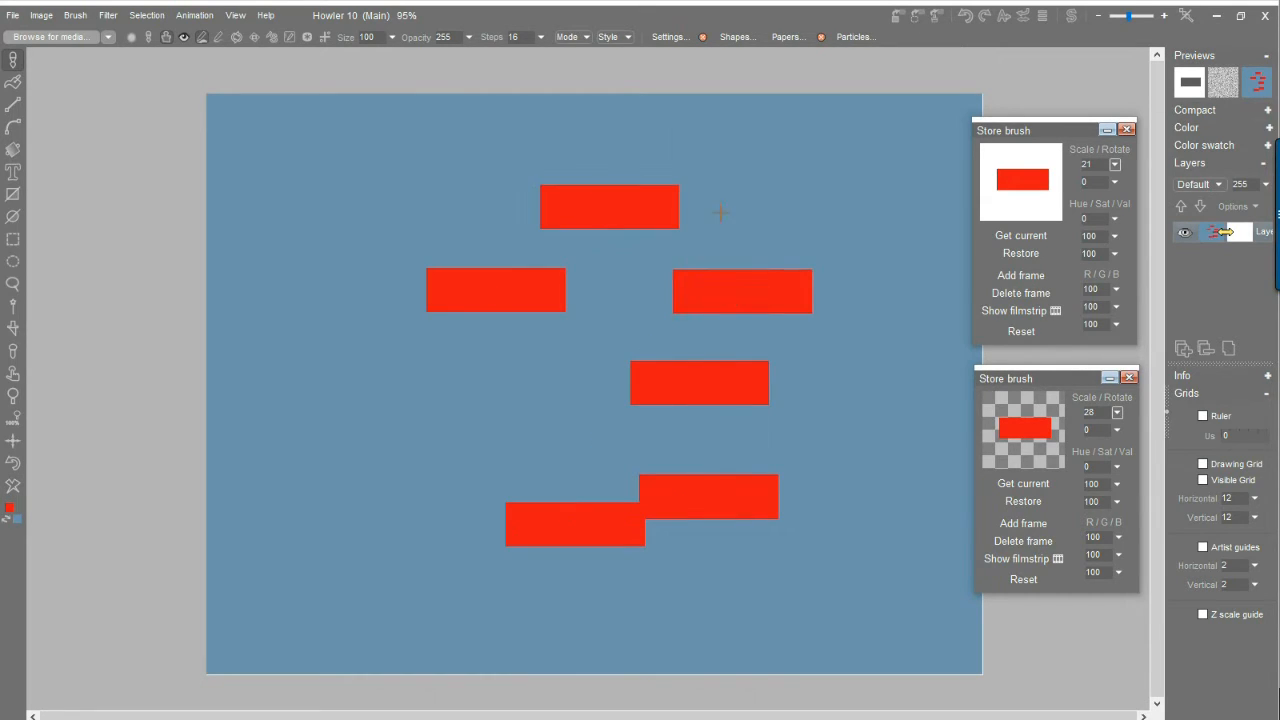
Step: Set the transparent stored brush's rotation to 100, then paint a curved stroke and a single stamp with it
{"action": "left_click", "coordinate": [1117, 431]}
{"action": "left_click_drag", "start_coordinate": [1070, 451], "coordinate": [1095, 451]}
{"action": "mouse_move", "coordinate": [714, 367]}
{"action": "left_mouse_down"}
{"action": "mouse_move", "coordinate": [390, 560]}
{"action": "mouse_move", "coordinate": [455, 555]}
{"action": "left_mouse_up"}
{"action": "left_click", "coordinate": [888, 474]}
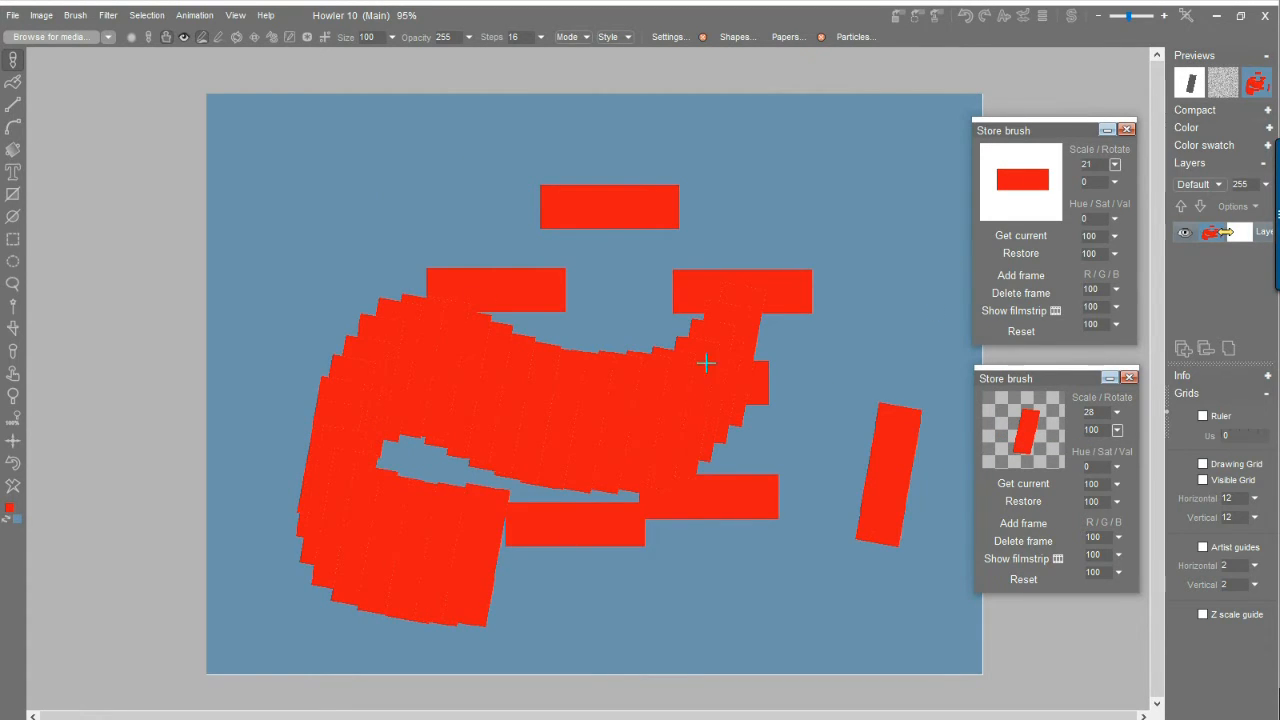
Step: Make the brush rotate along the stroke, try it, then clear the canvas and paint large looping strokes
{"action": "left_click", "coordinate": [239, 36]}
{"action": "mouse_move", "coordinate": [340, 205]}
{"action": "left_mouse_down"}
{"action": "mouse_move", "coordinate": [370, 170]}
{"action": "mouse_move", "coordinate": [800, 510]}
{"action": "mouse_move", "coordinate": [584, 420]}
{"action": "mouse_move", "coordinate": [820, 508]}
{"action": "left_mouse_up"}
{"action": "left_click", "coordinate": [13, 485]}
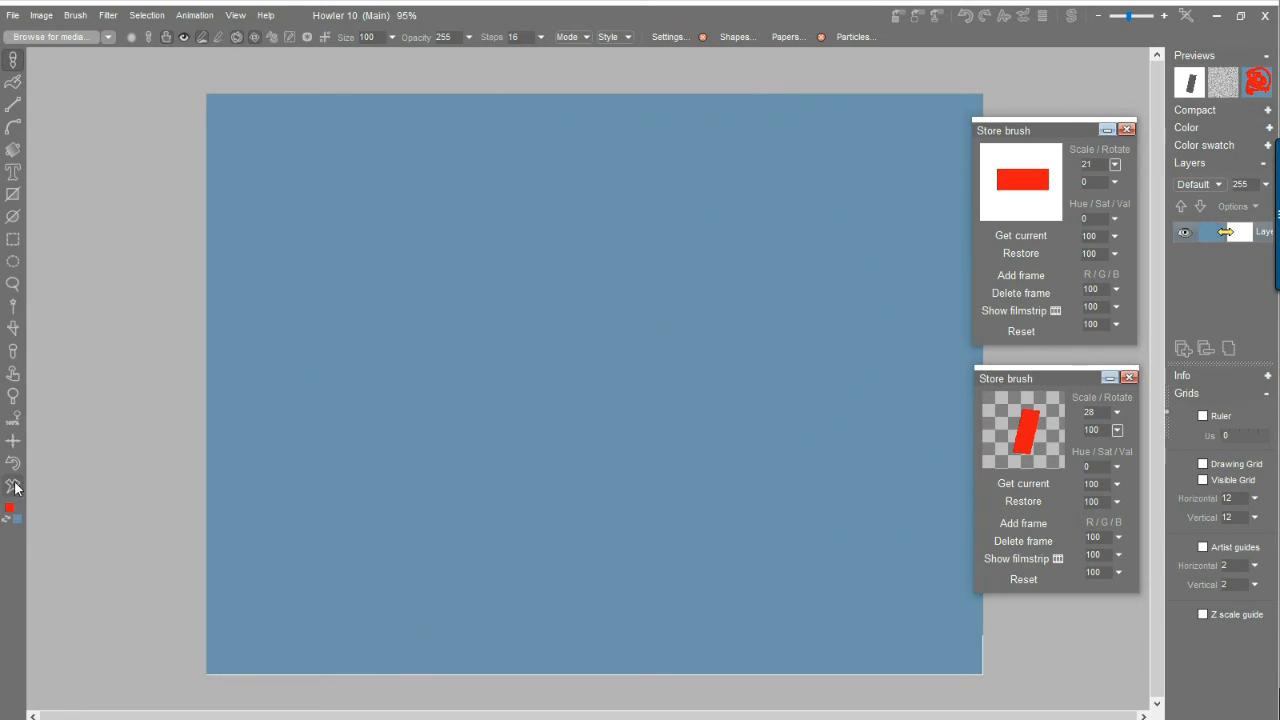
{"action": "left_click_drag", "start_coordinate": [495, 478], "coordinate": [855, 530]}
{"action": "left_click_drag", "start_coordinate": [200, 490], "coordinate": [470, 264]}
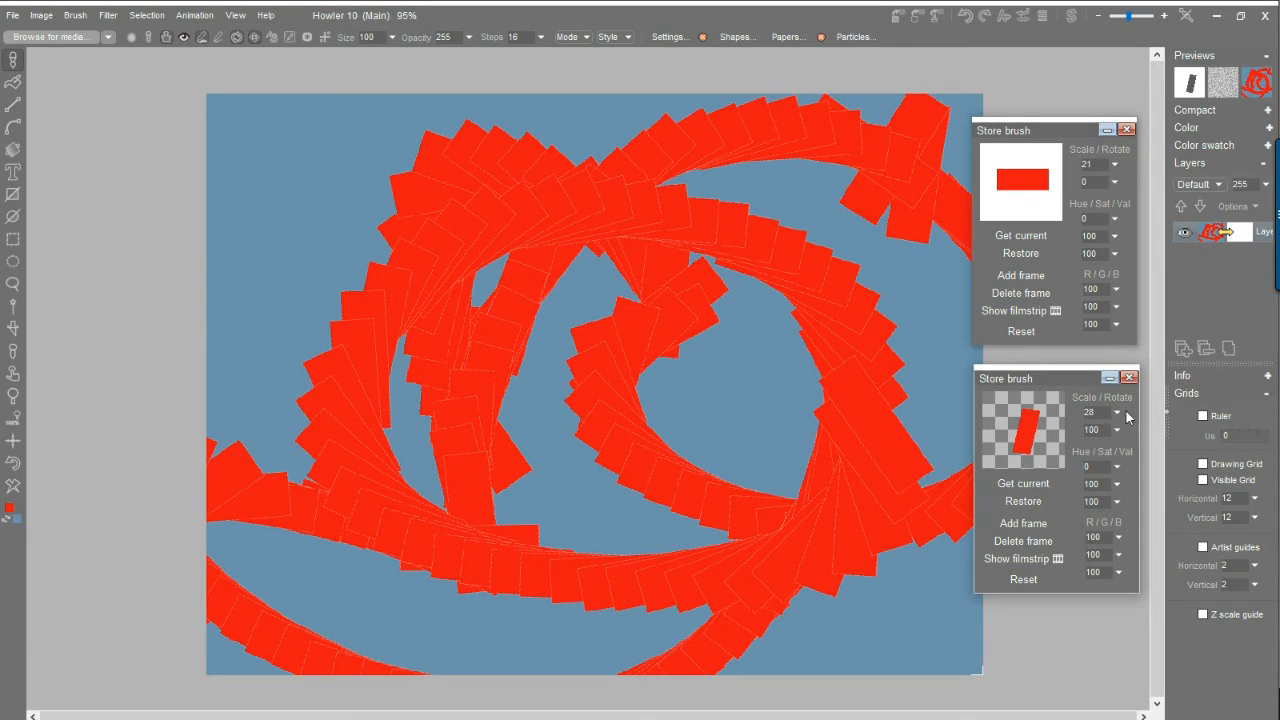
Step: Reset the transparent stored brush's adjustments and paint over the loops with the full-size brush
{"action": "left_click", "coordinate": [1018, 579]}
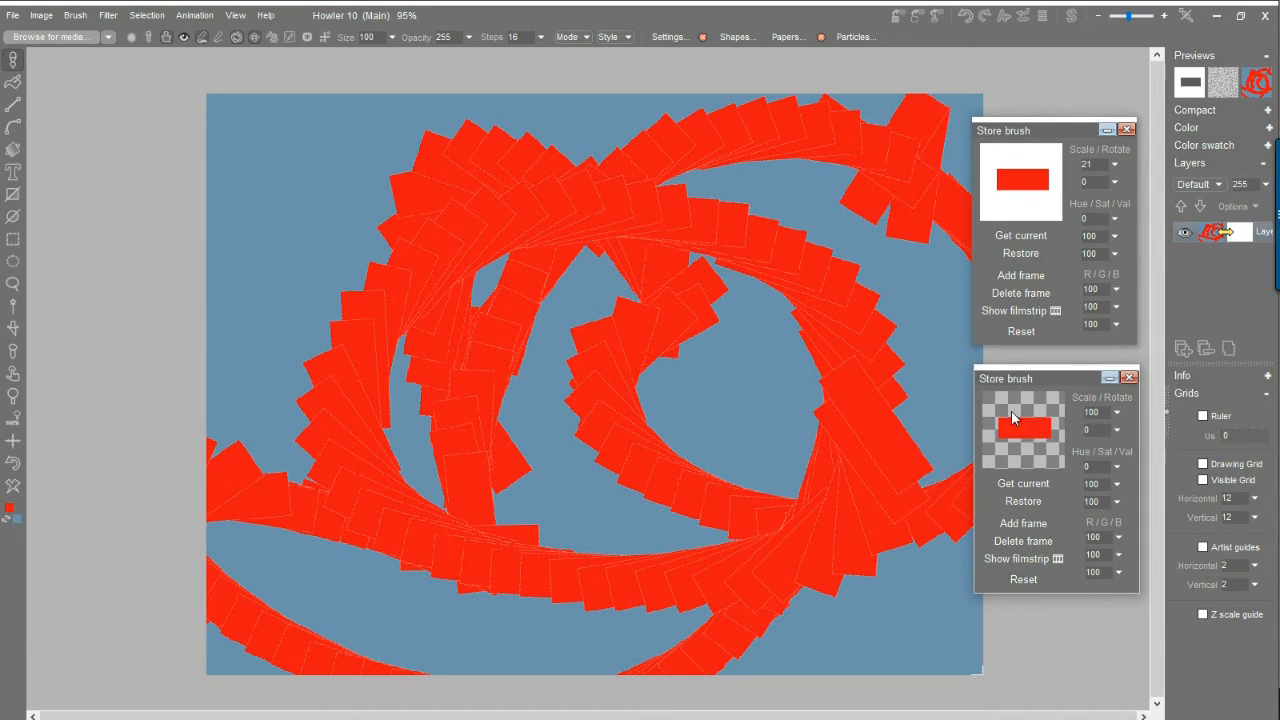
{"action": "mouse_move", "coordinate": [506, 220]}
{"action": "left_mouse_down"}
{"action": "mouse_move", "coordinate": [894, 480]}
{"action": "mouse_move", "coordinate": [688, 228]}
{"action": "left_mouse_up"}
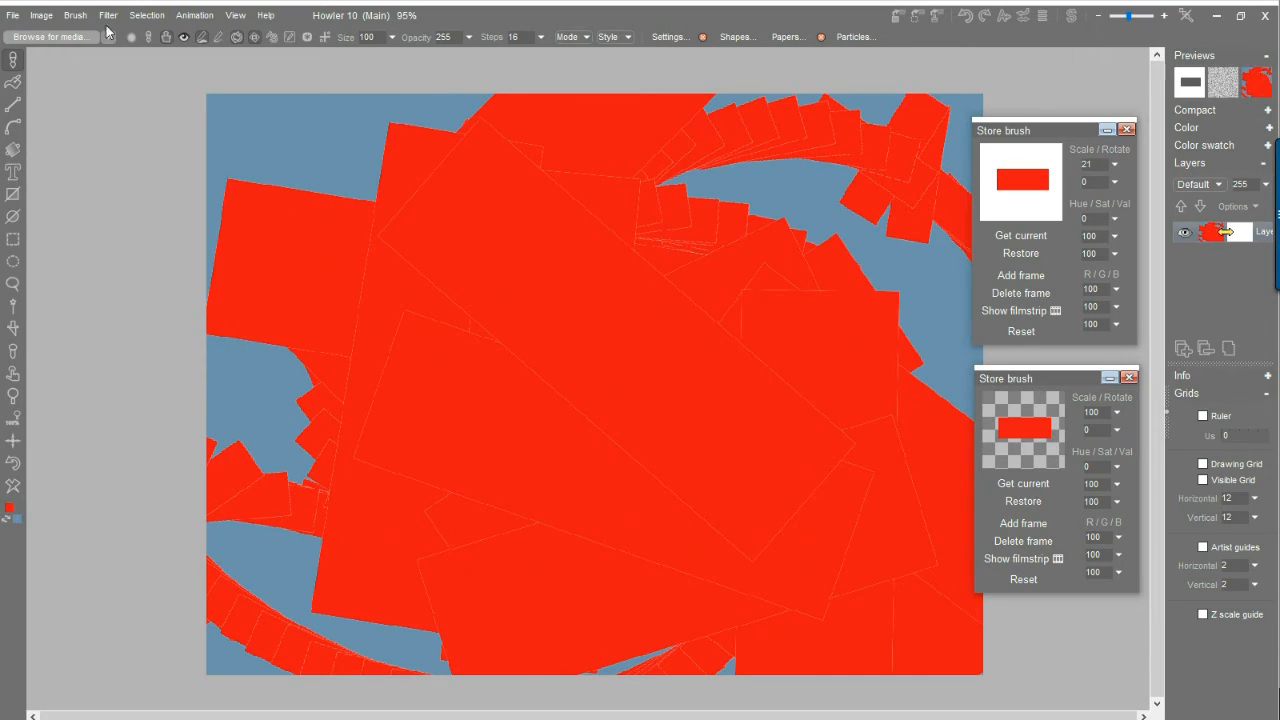
Step: Turn off the brush's rotation along the stroke and paint a diagonal stroke over the red loops
{"action": "left_click", "coordinate": [256, 40]}
{"action": "left_click_drag", "start_coordinate": [404, 298], "coordinate": [732, 424]}
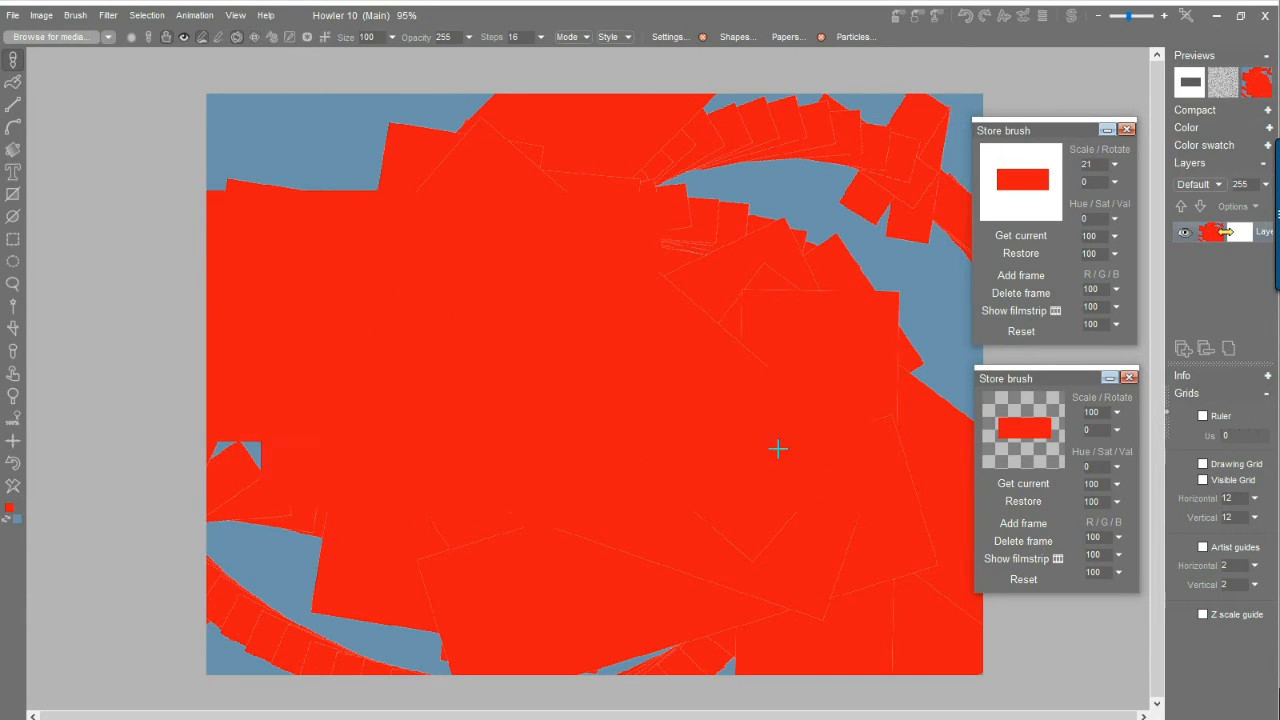
Step: Clear the canvas, set the background colour to light grey #E9EBEC, and clear the canvas to that colour
{"action": "left_click", "coordinate": [18, 490]}
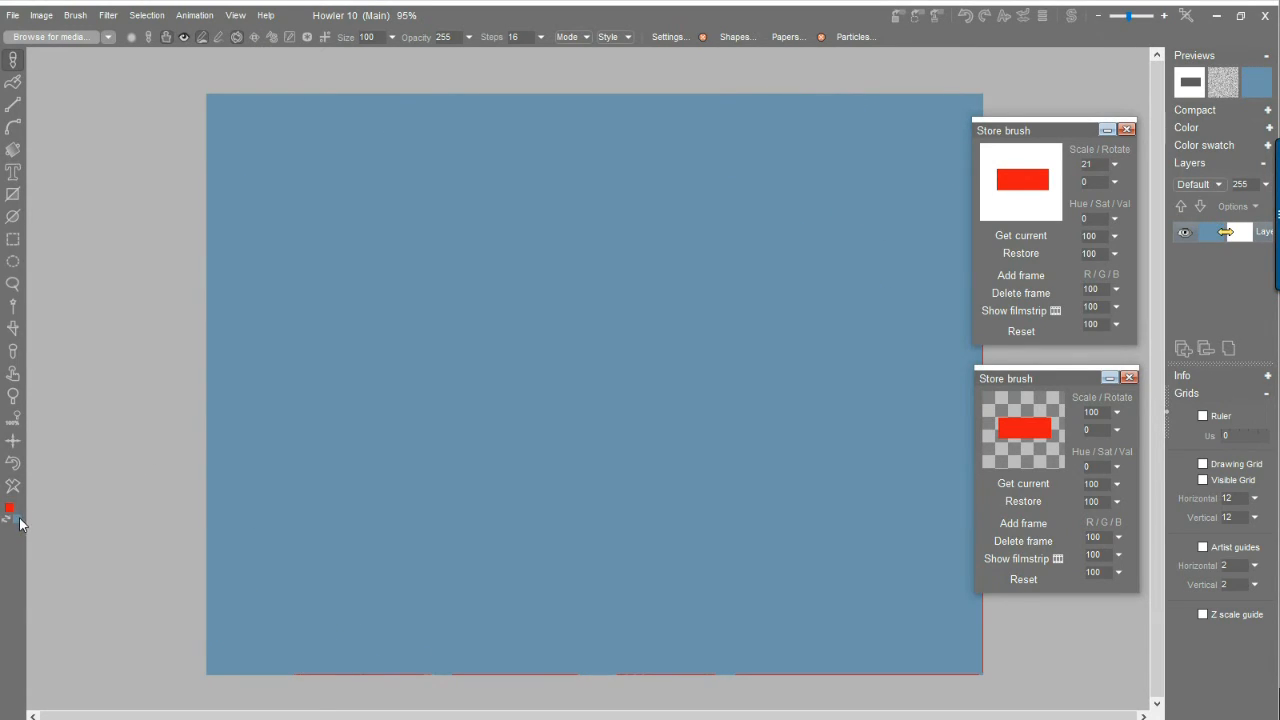
{"action": "left_click", "coordinate": [17, 520]}
{"action": "left_click_drag", "start_coordinate": [597, 358], "coordinate": [526, 275]}
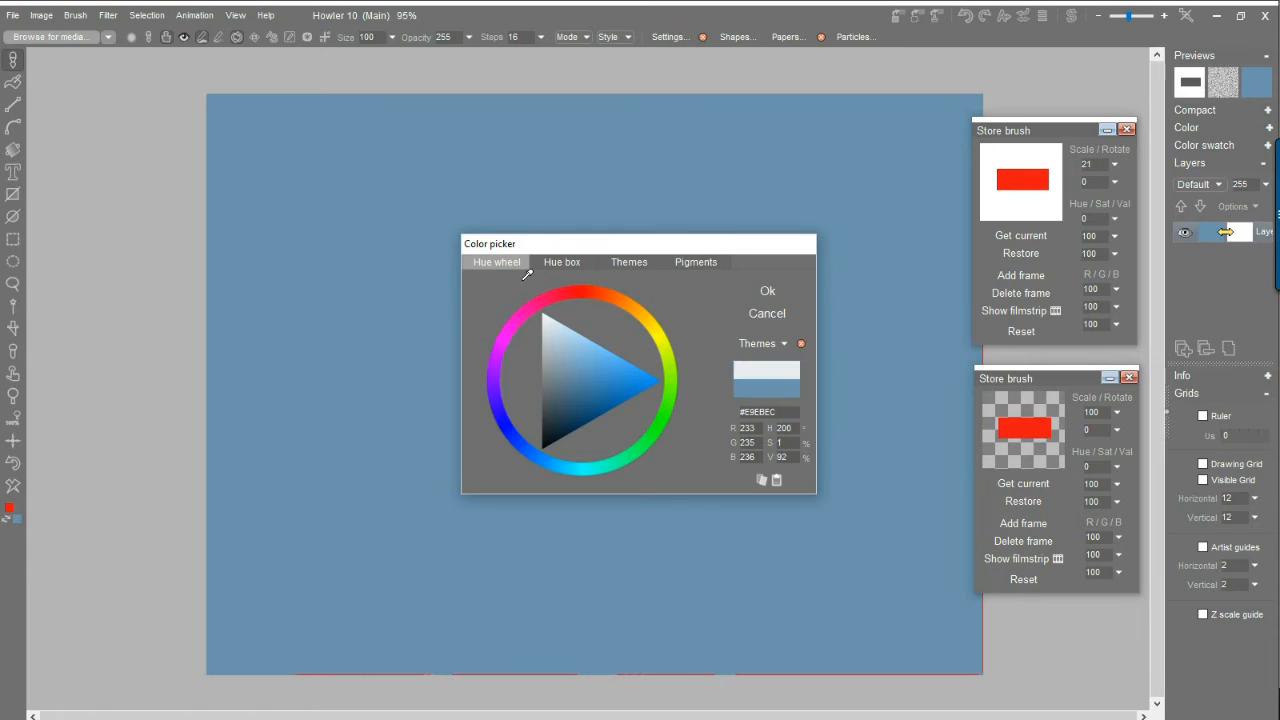
{"action": "left_click", "coordinate": [767, 291]}
{"action": "left_click", "coordinate": [16, 488]}
Step: Stamp seven overlapping red rectangles on the light grey canvas, then stamp two background-coloured rectangles over them
{"action": "left_click", "coordinate": [674, 370]}
{"action": "left_click", "coordinate": [440, 197]}
{"action": "left_click", "coordinate": [410, 517]}
{"action": "left_click", "coordinate": [834, 497]}
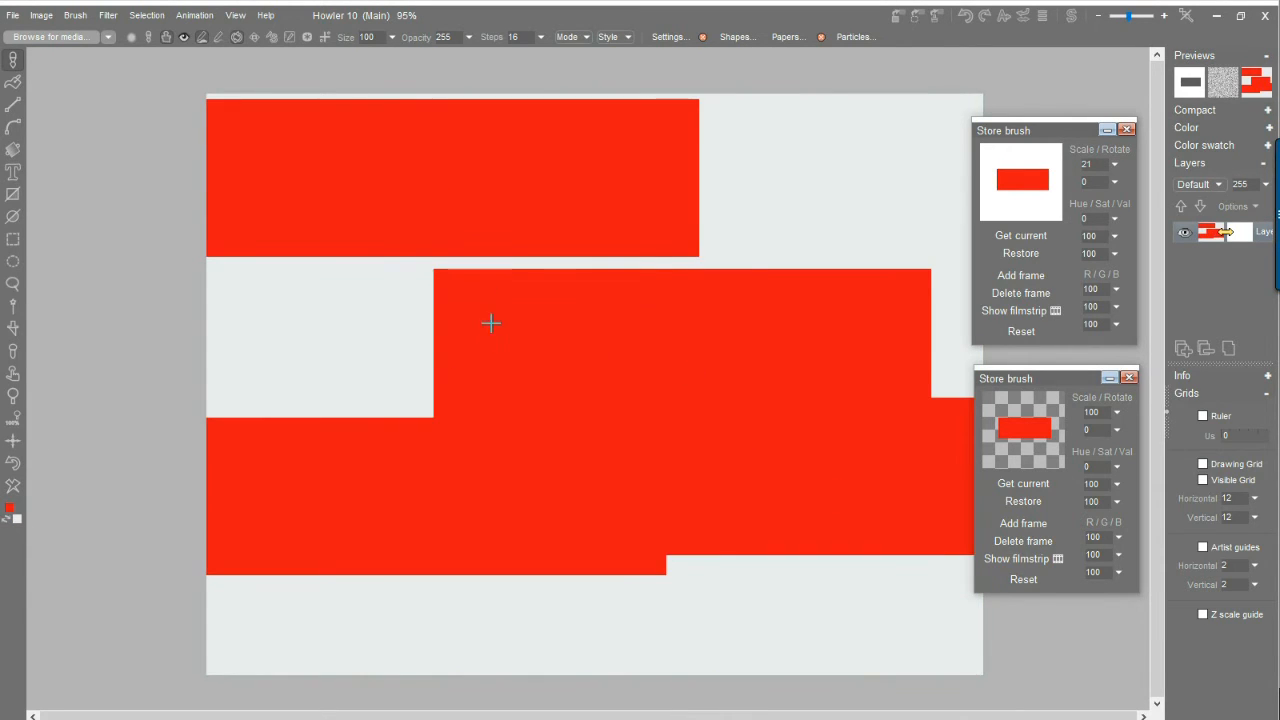
{"action": "left_click", "coordinate": [491, 322]}
{"action": "left_click", "coordinate": [737, 224]}
{"action": "left_click", "coordinate": [593, 592]}
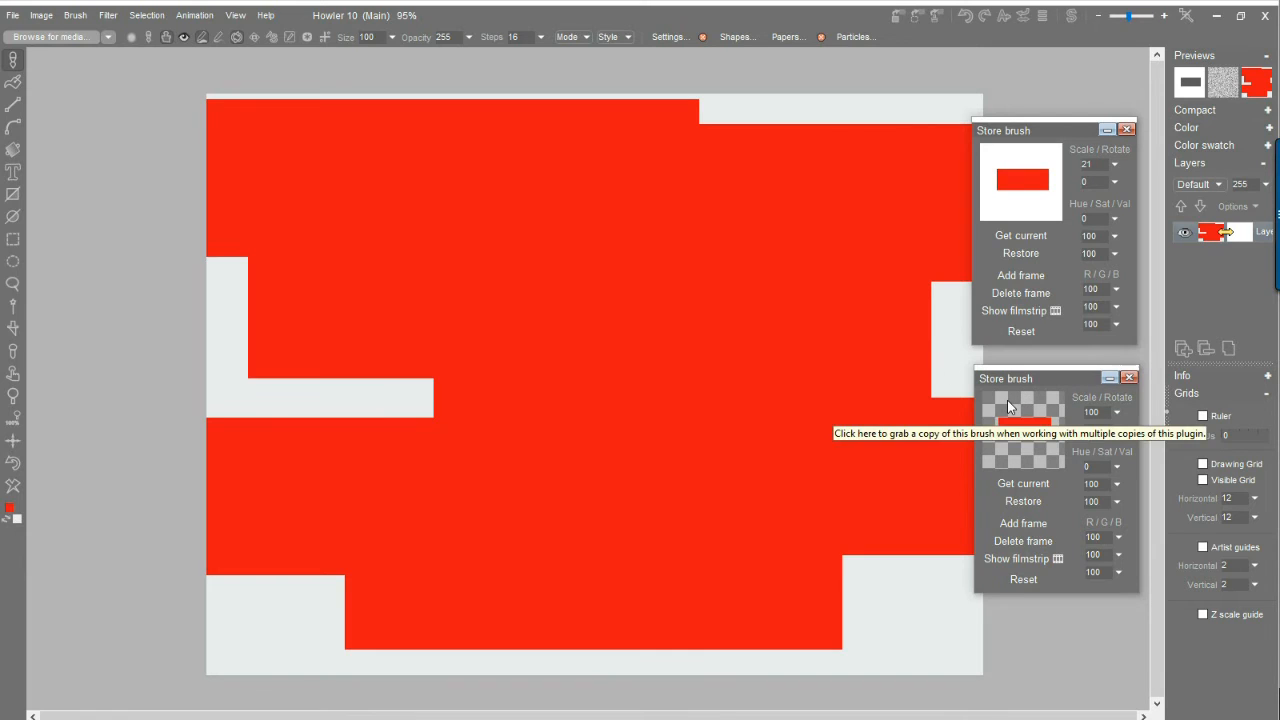
{"action": "left_click", "coordinate": [545, 366]}
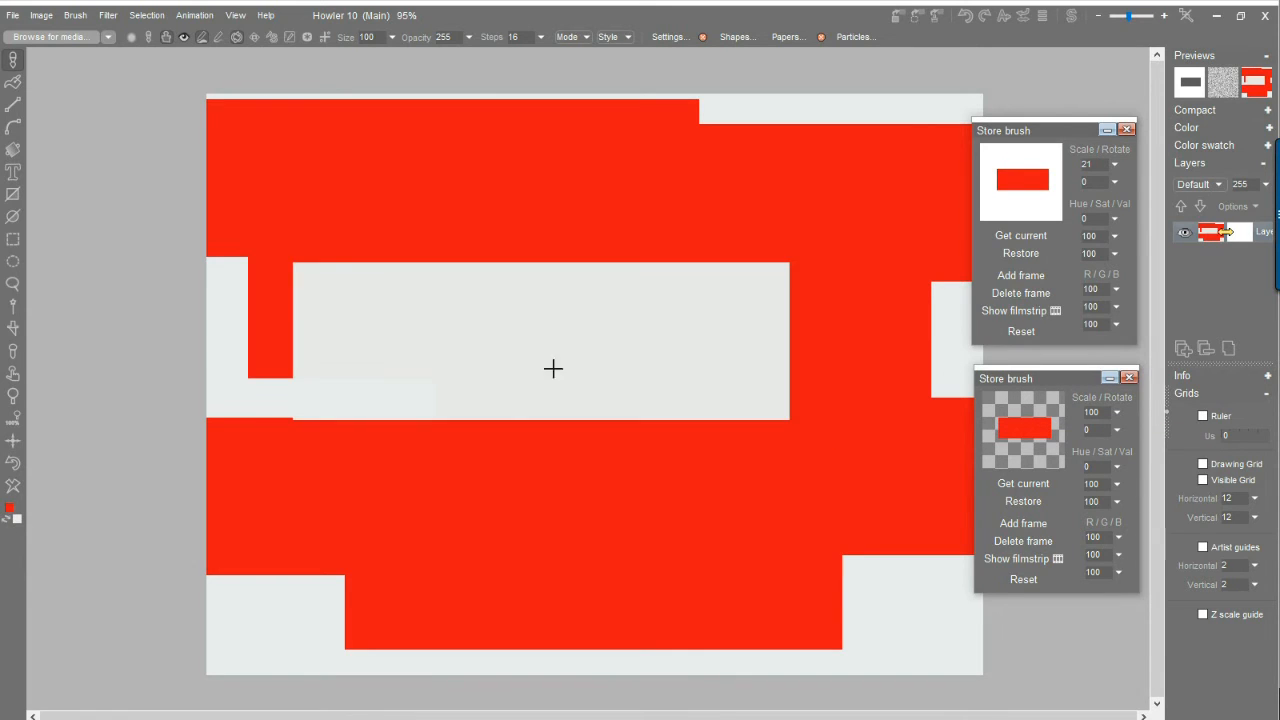
{"action": "left_click", "coordinate": [663, 463]}
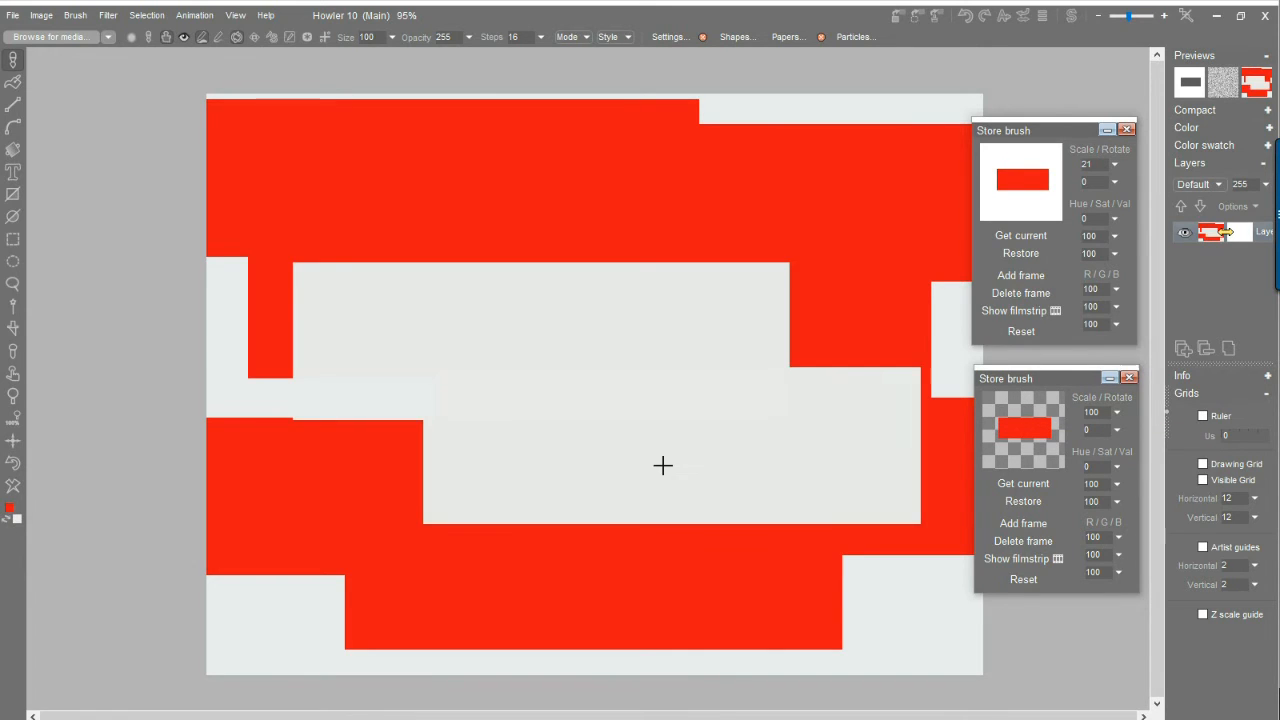
Step: Save the current brush as hor bar 1.png in the alpha-transparency-masks folder
{"action": "left_click", "coordinate": [12, 16]}
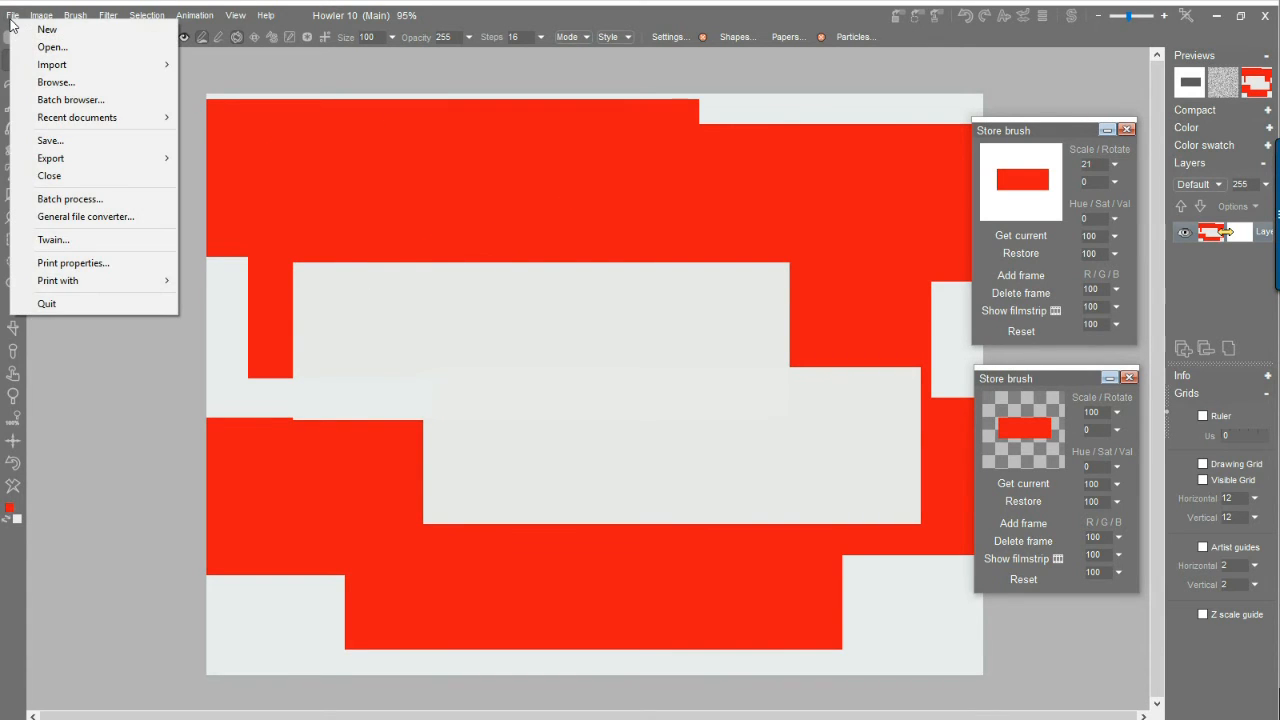
{"action": "left_click", "coordinate": [76, 16]}
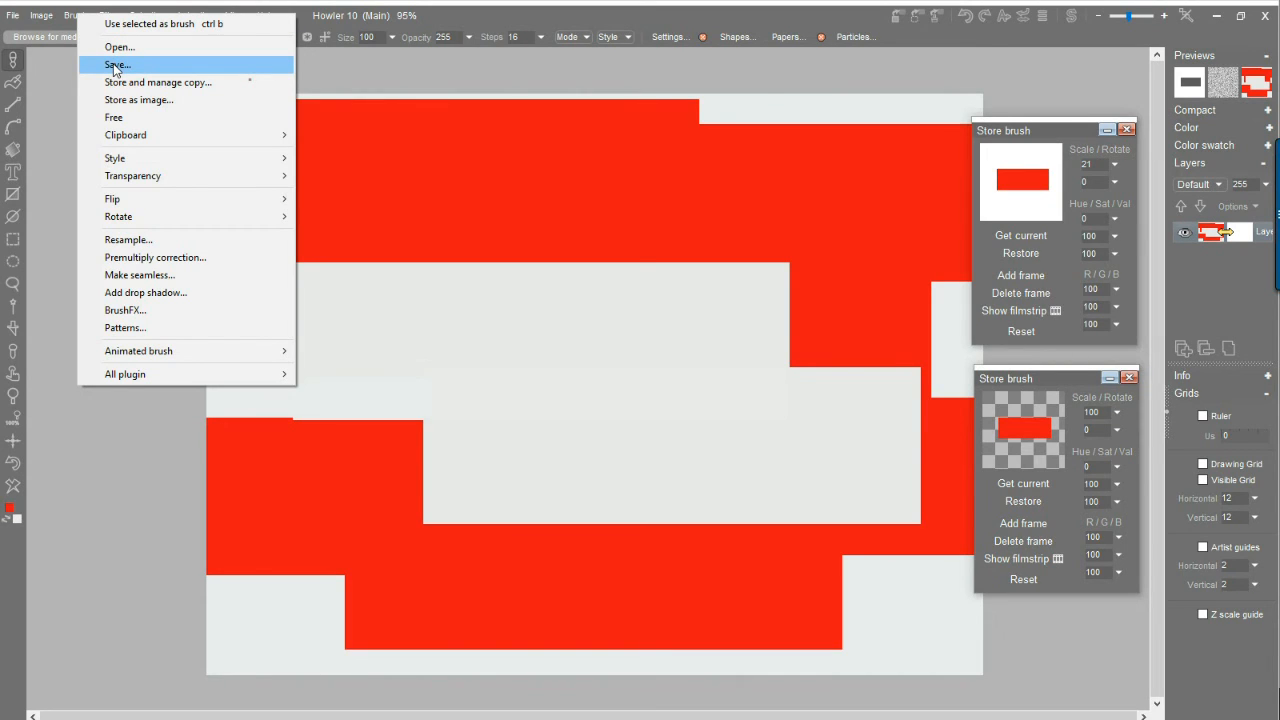
{"action": "left_click", "coordinate": [115, 66]}
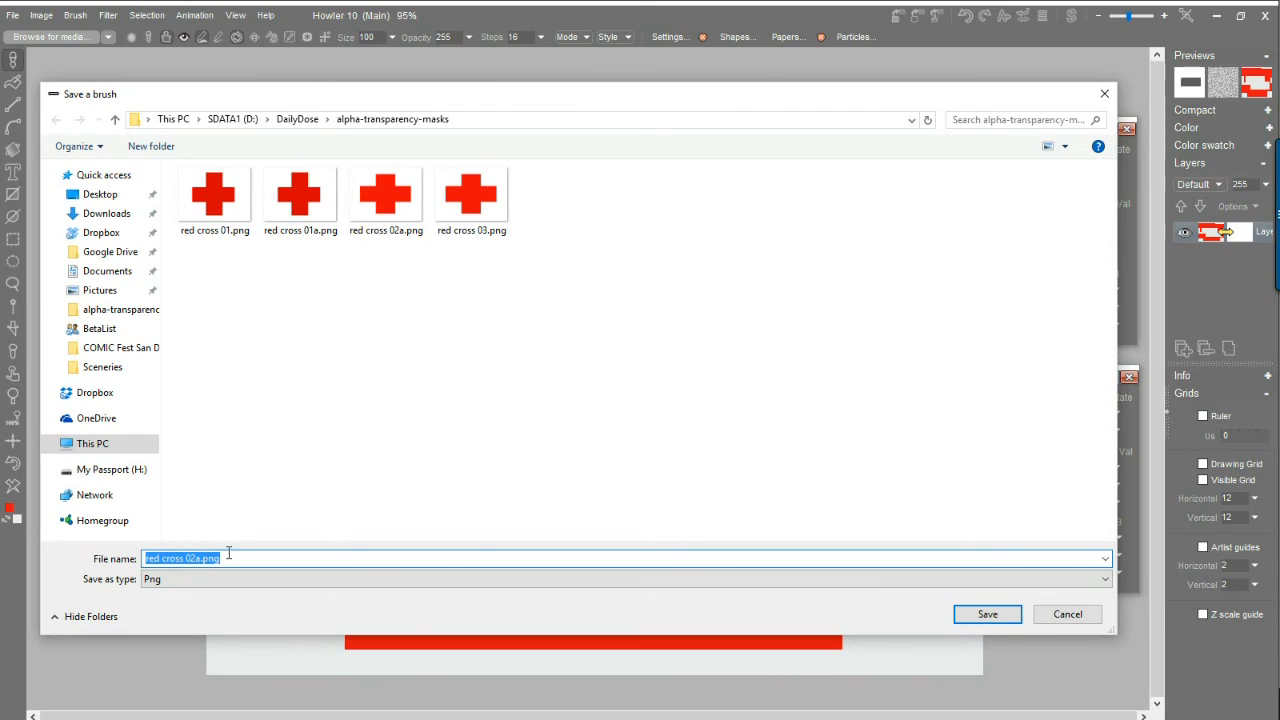
{"action": "type", "text": "h"}
{"action": "left_click", "coordinate": [987, 614]}
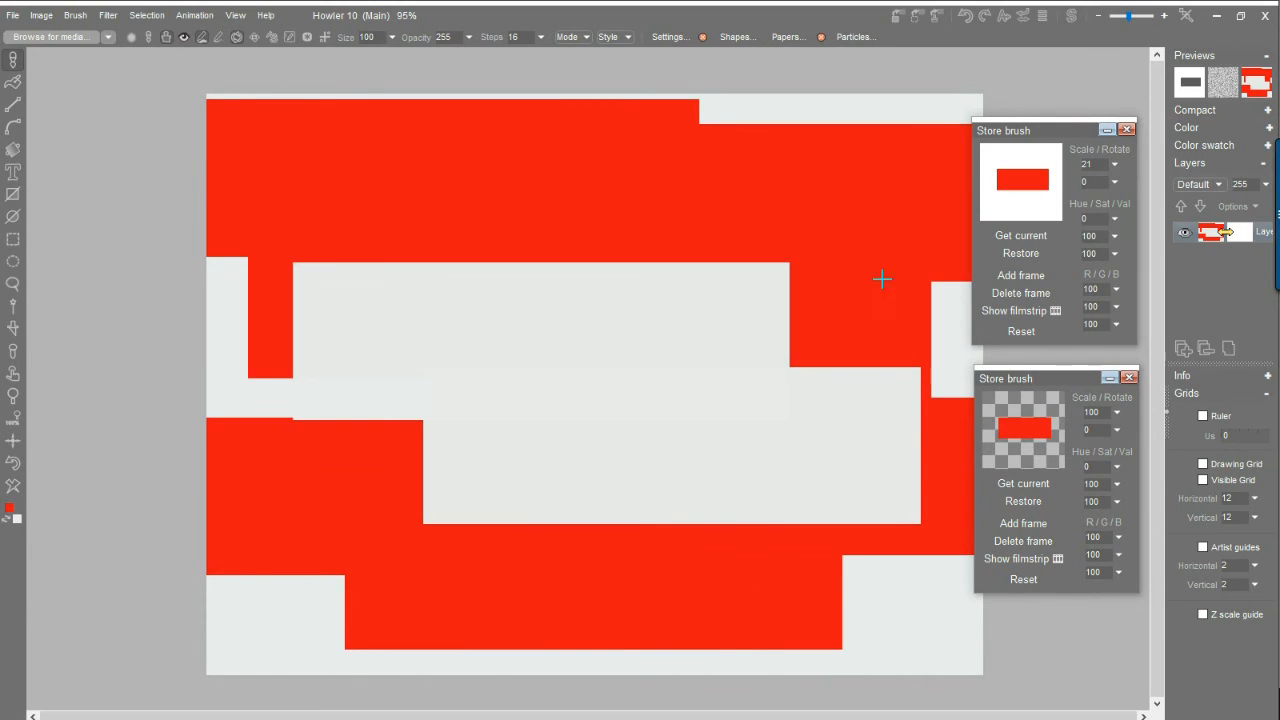
Step: Switch to IrfanView and start opening an image from the alpha-transparency-masks folder
{"action": "key", "text": "alt+Tab"}
{"action": "left_click", "coordinate": [1022, 339]}
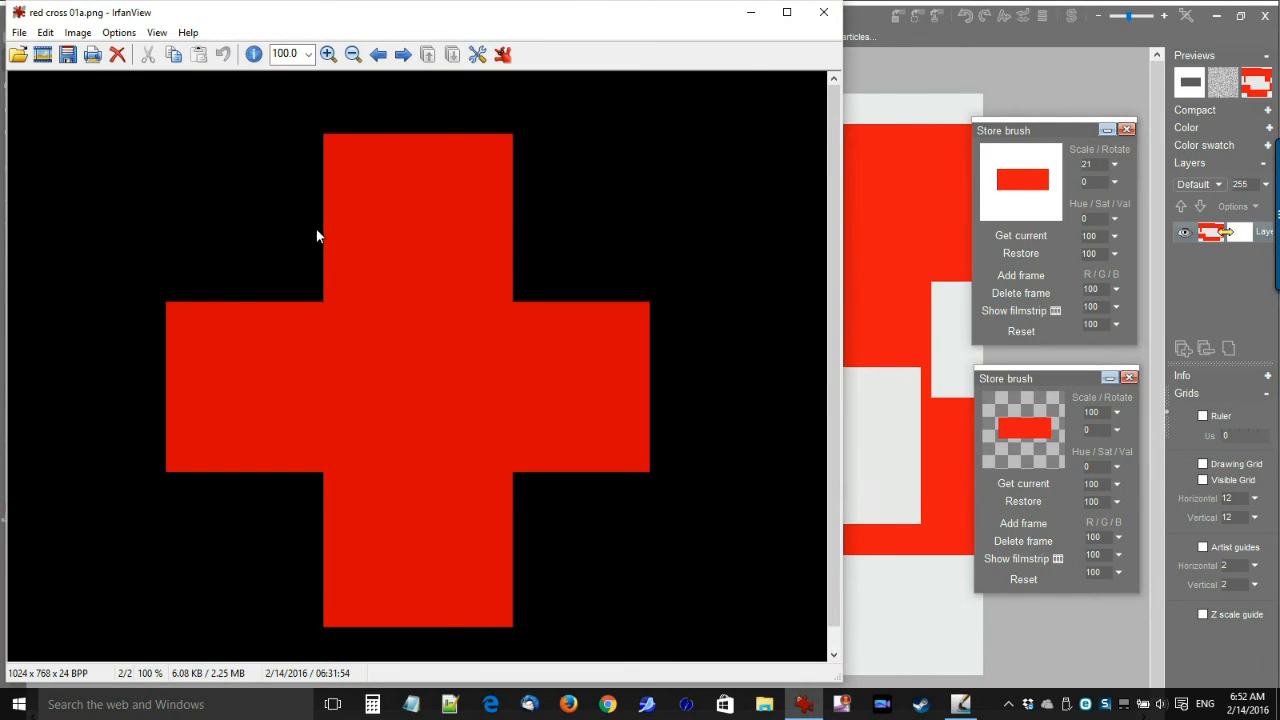
{"action": "left_click", "coordinate": [18, 37]}
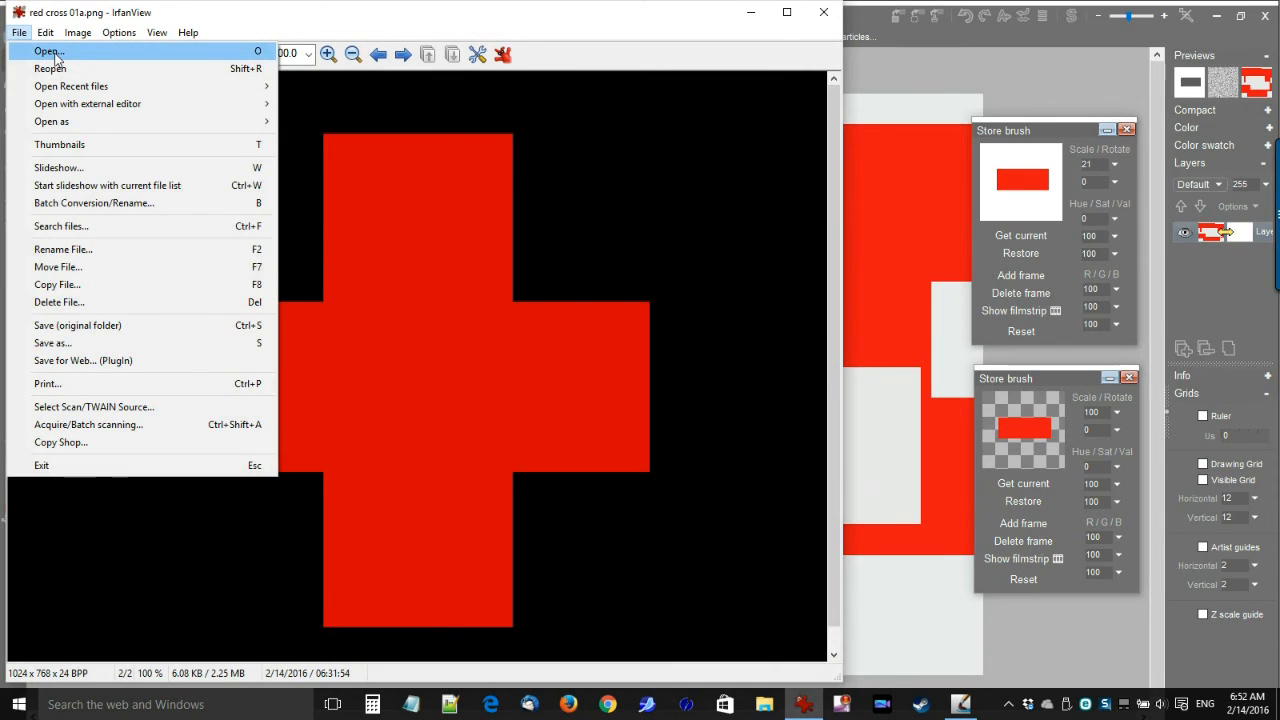
{"action": "left_click", "coordinate": [40, 47]}
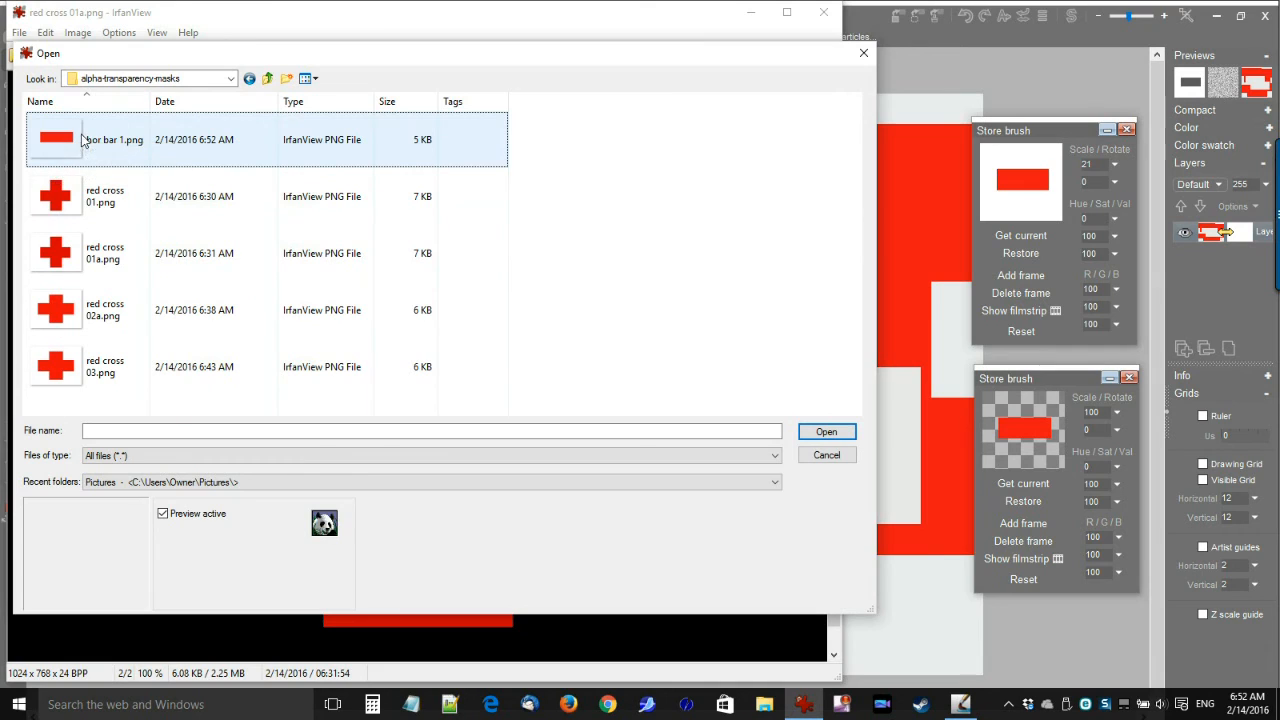
Step: Preview hor bar 1.png and each red cross PNG in turn to compare how their transparent backgrounds are shown
{"action": "left_click", "coordinate": [54, 143]}
{"action": "left_click", "coordinate": [57, 198]}
{"action": "left_click", "coordinate": [58, 255]}
{"action": "left_click", "coordinate": [69, 313]}
{"action": "left_click", "coordinate": [70, 370]}
{"action": "left_click", "coordinate": [64, 295]}
{"action": "left_click", "coordinate": [57, 246]}
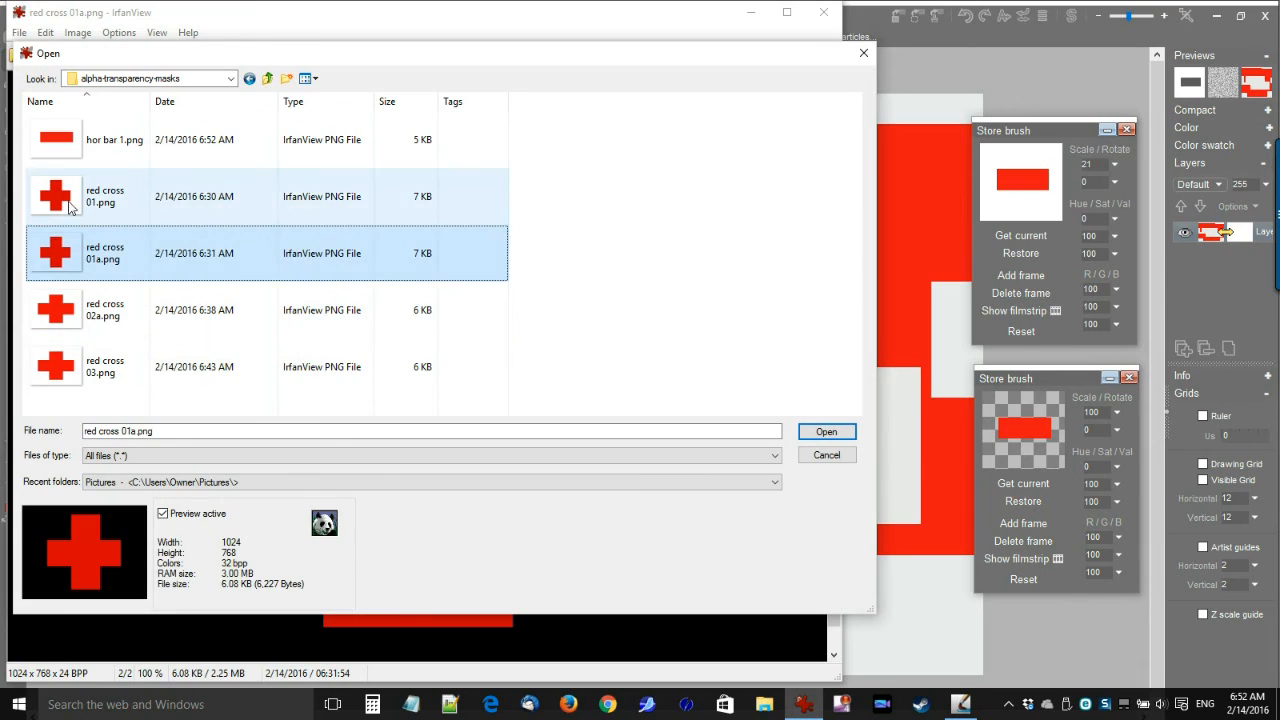
{"action": "left_click", "coordinate": [71, 203]}
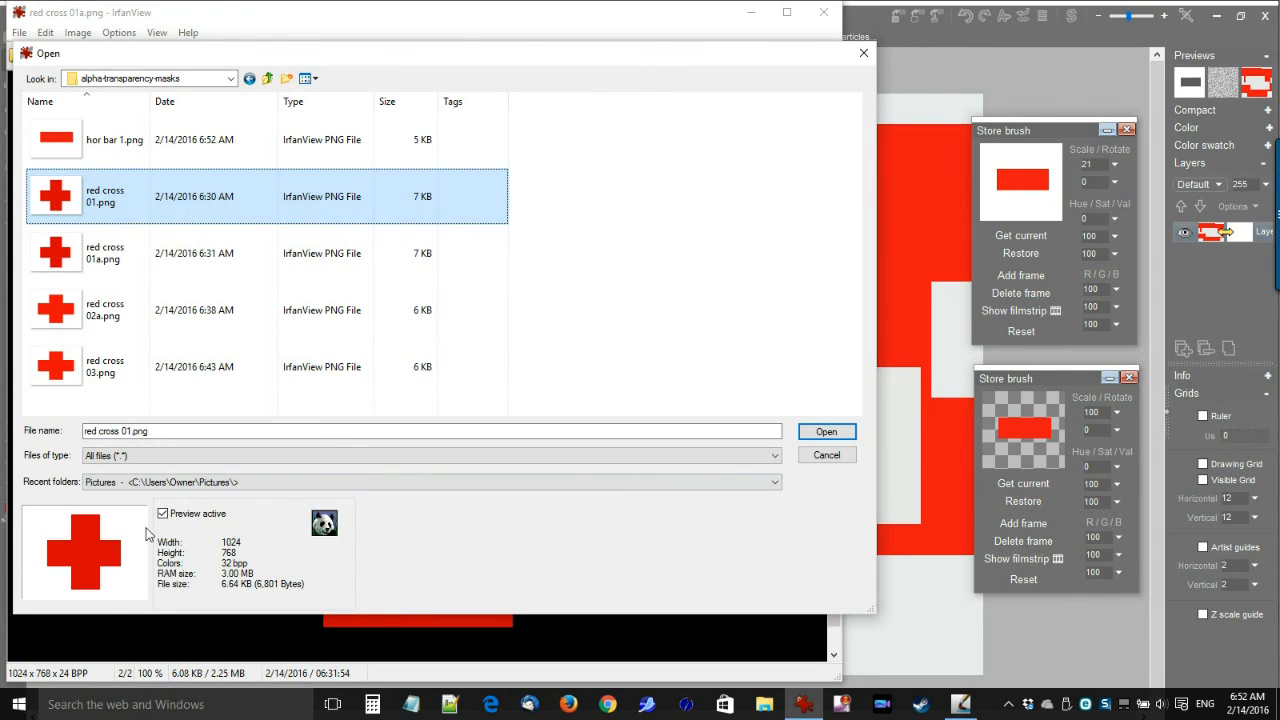
{"action": "left_click", "coordinate": [66, 141]}
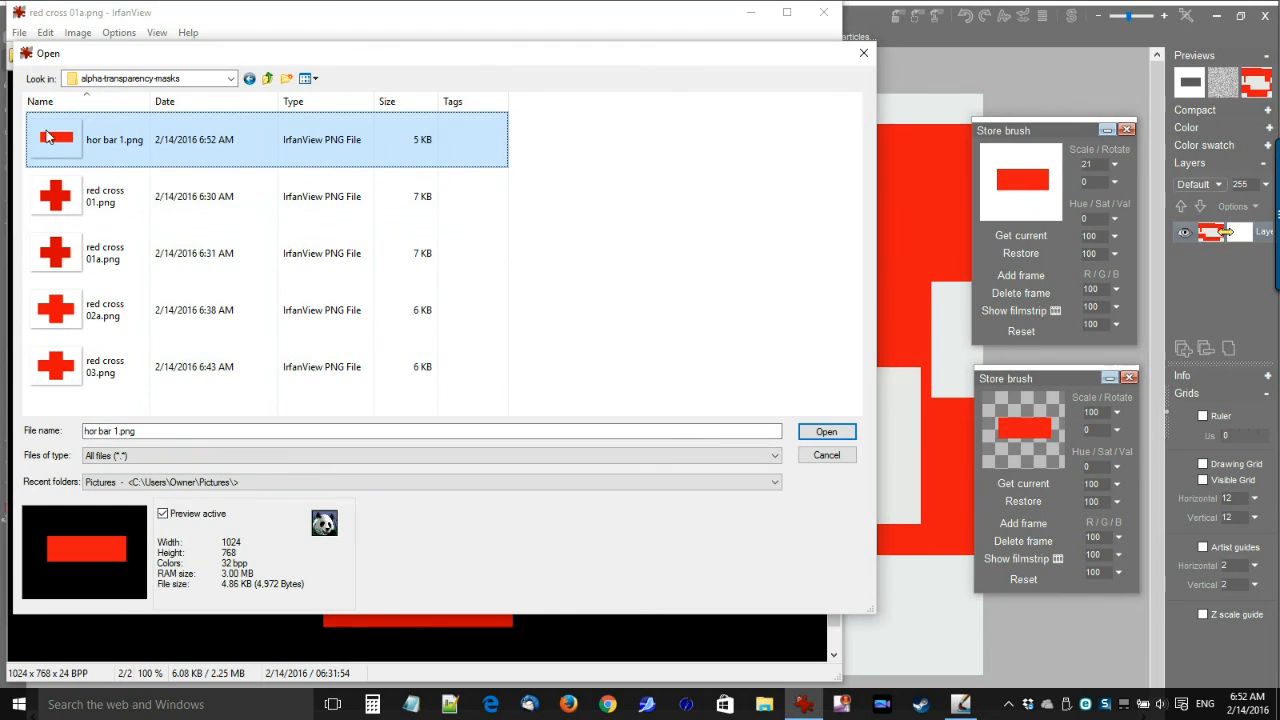
Step: Enlarge the file thumbnails to compare the images, then open hor bar 1.png
{"action": "scroll", "coordinate": [55, 145], "scroll_direction": "up", "scroll_amount": 3, "text": "ctrl"}
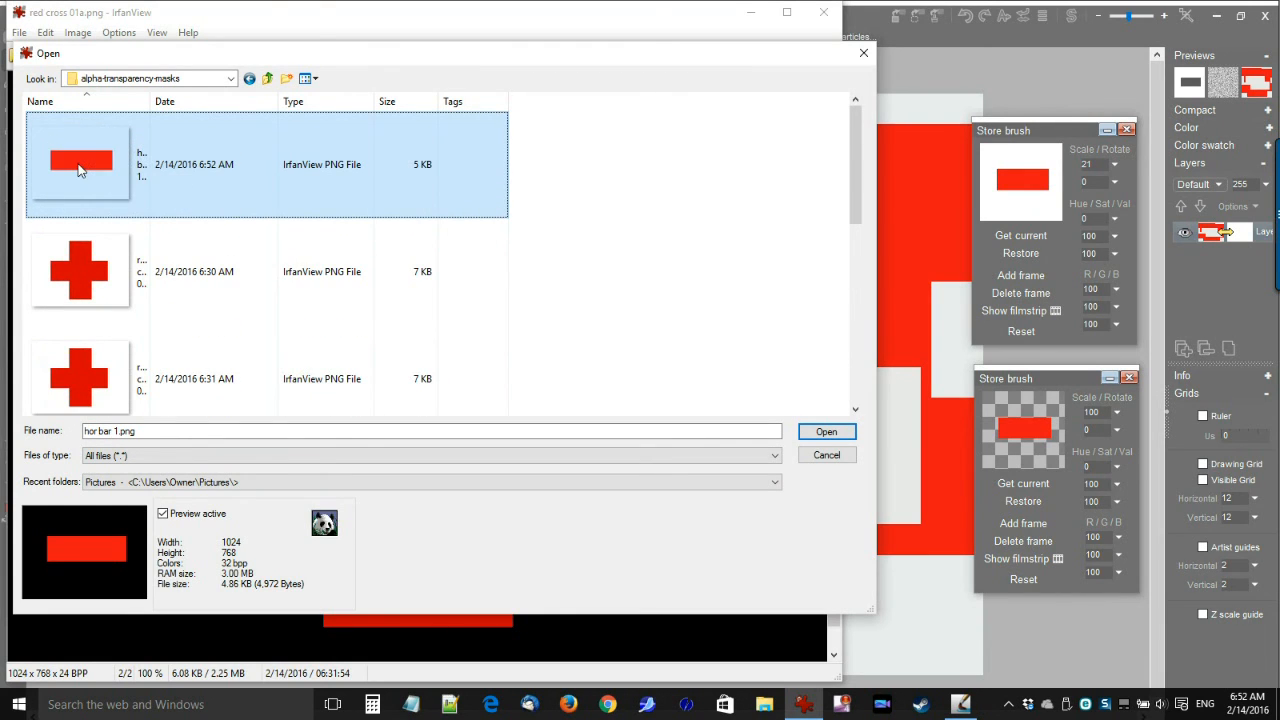
{"action": "scroll", "coordinate": [80, 170], "scroll_direction": "down", "scroll_amount": 2}
{"action": "scroll", "coordinate": [80, 170], "scroll_direction": "up", "scroll_amount": 2}
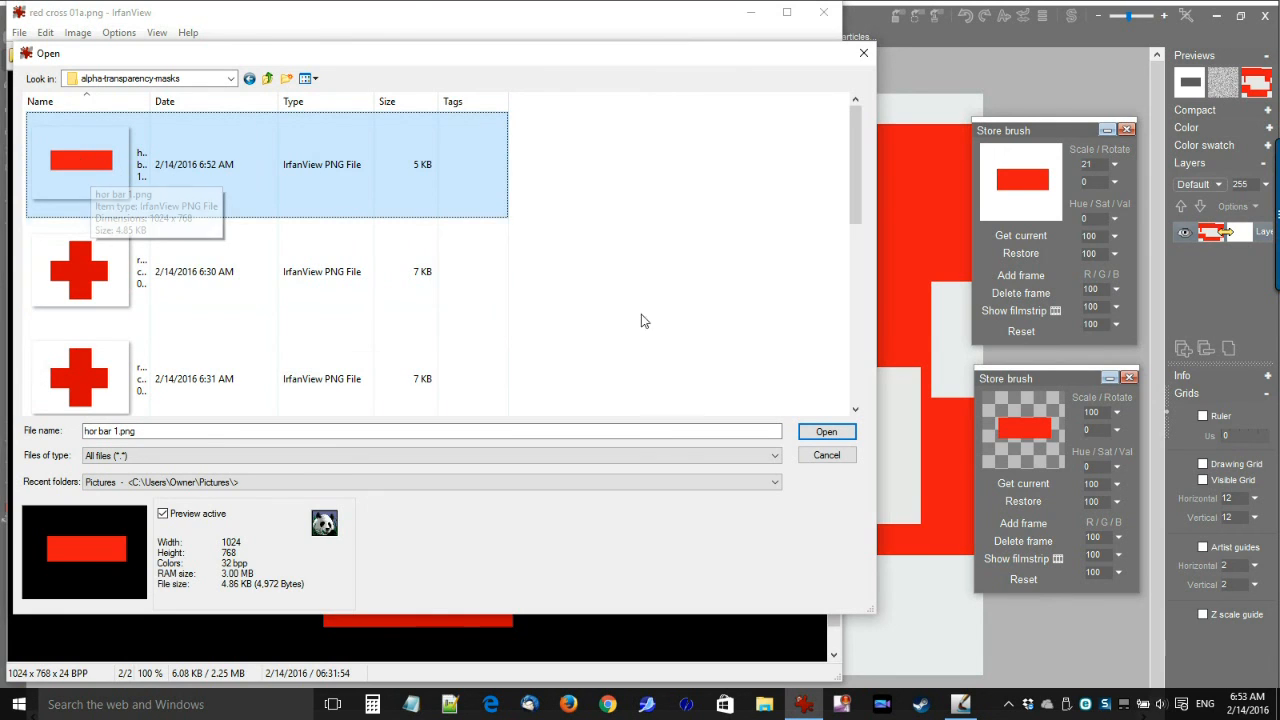
{"action": "left_click", "coordinate": [826, 431]}
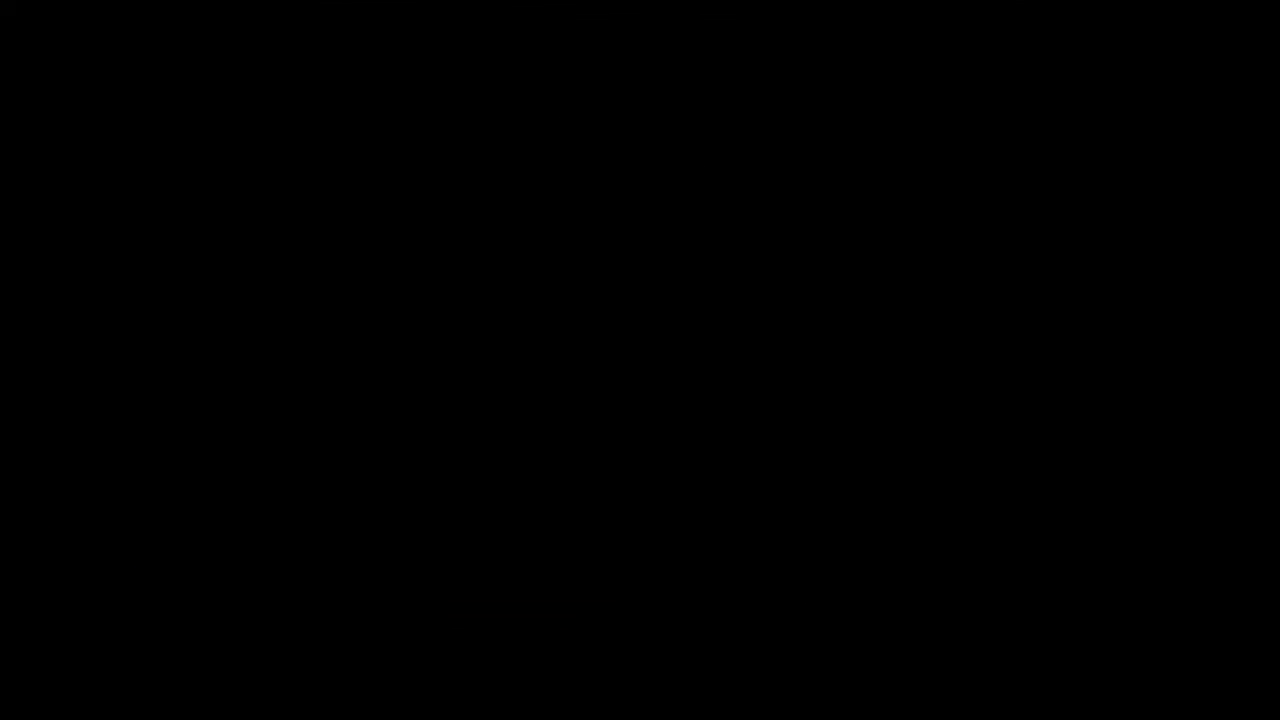